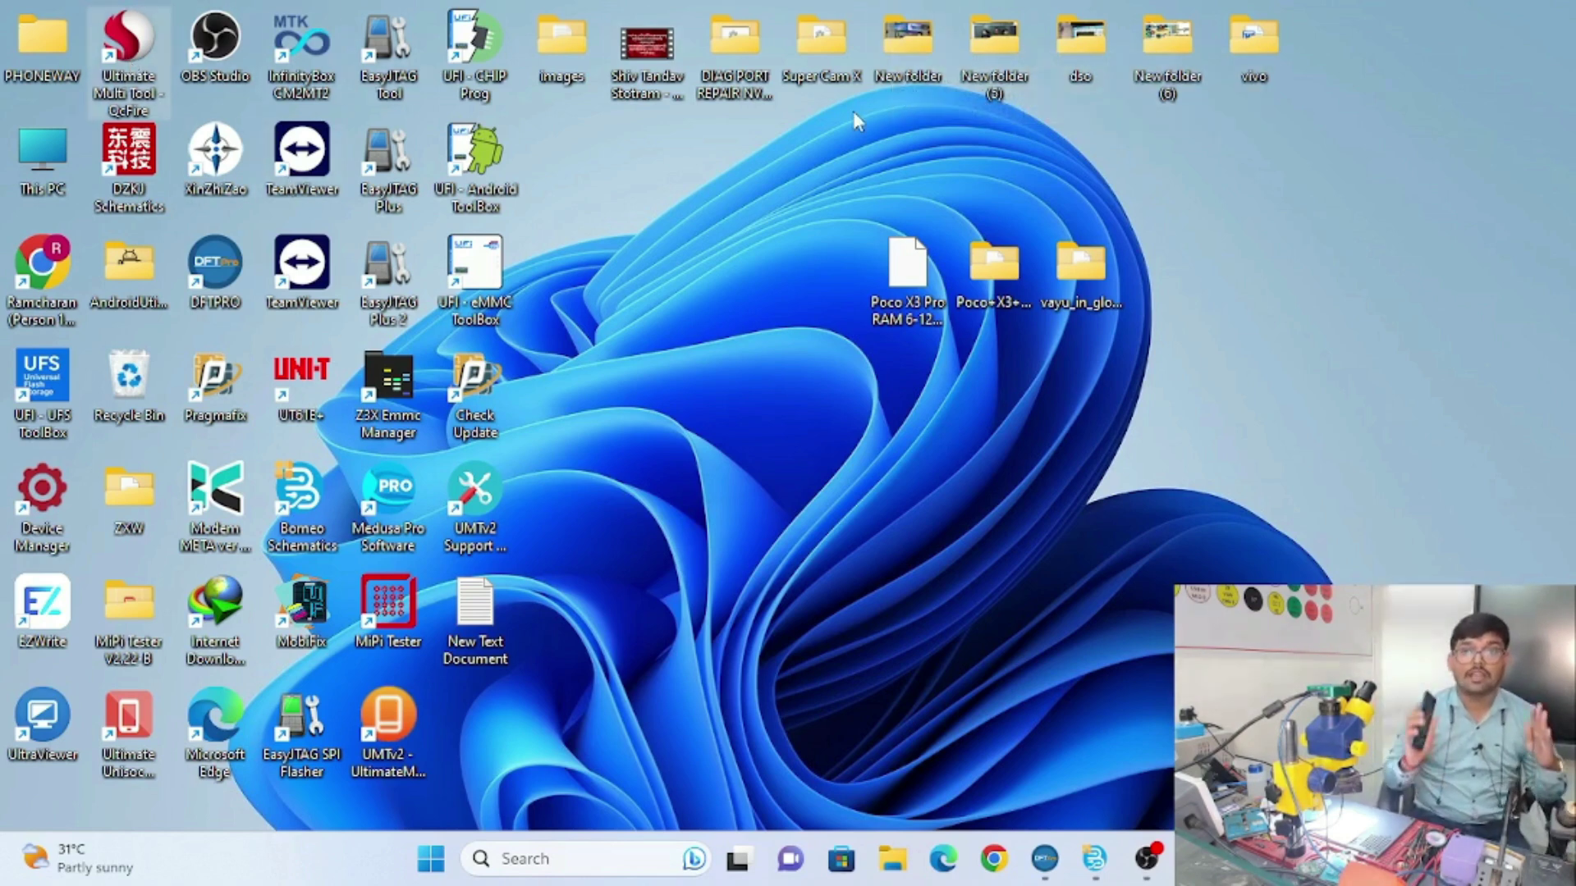
Look into the images folder of the Poco+X3+Pro+Eng+Firmware desktop folder, select its full path, and close the window
left_click(962, 244)
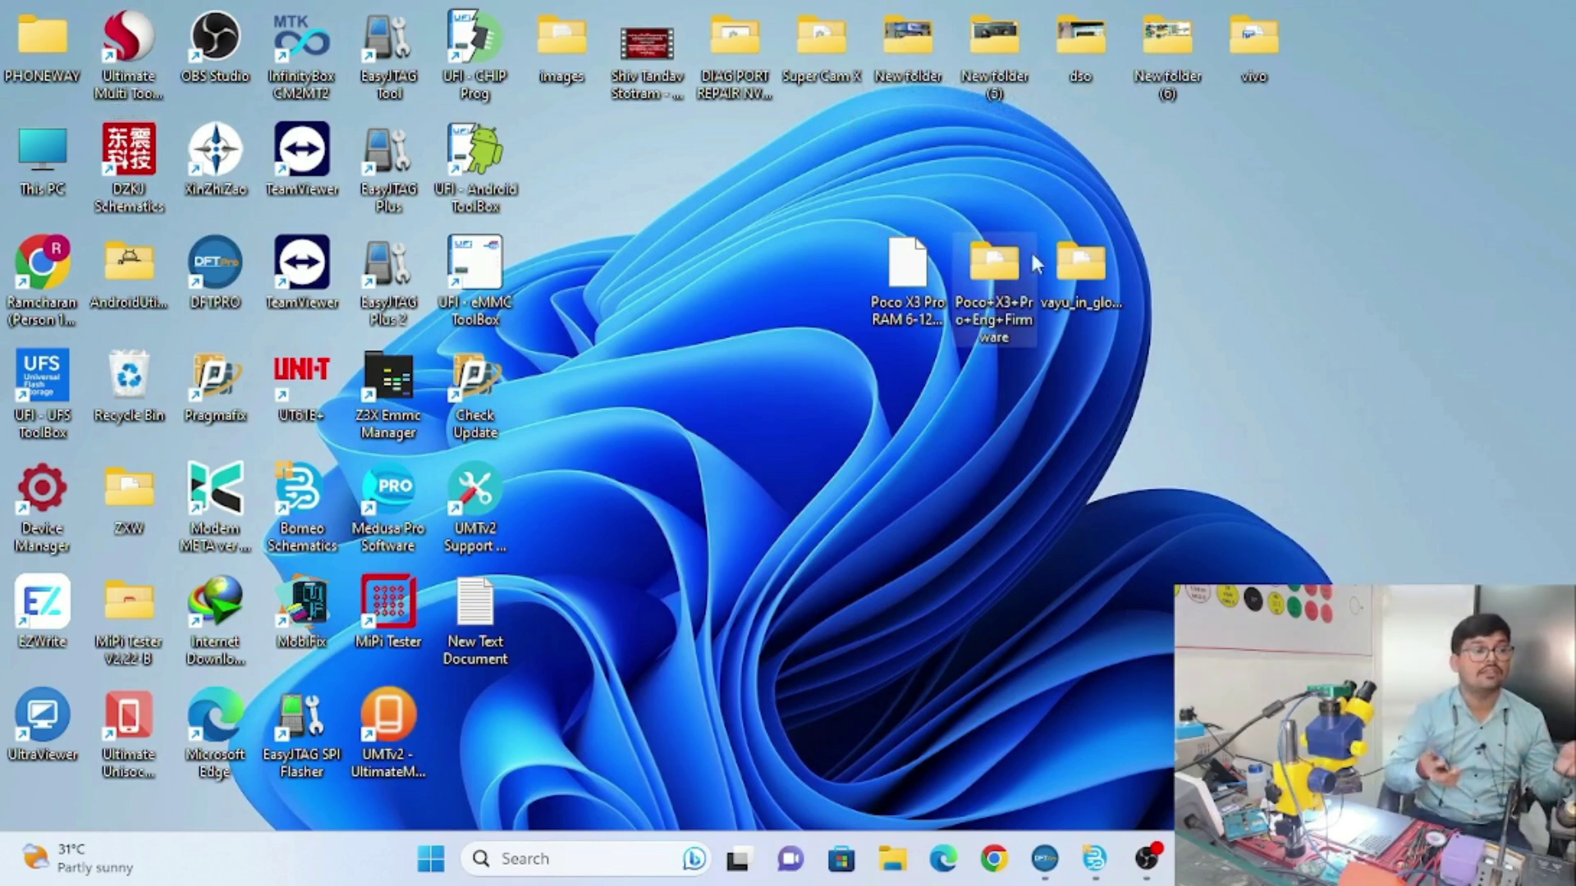
left_click(1088, 266)
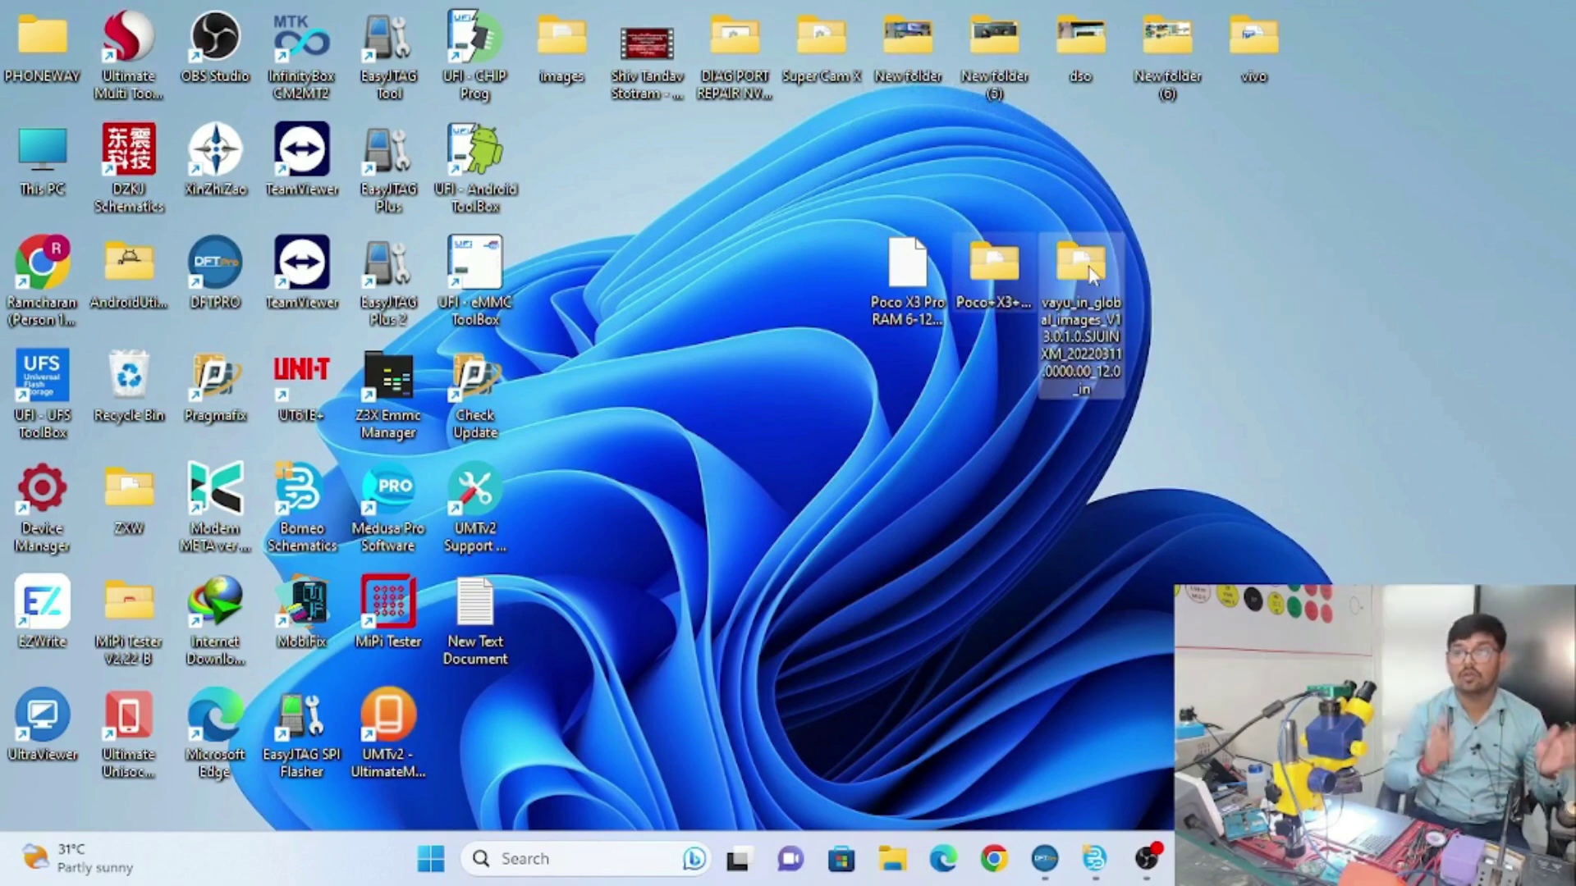
double_click(1016, 271)
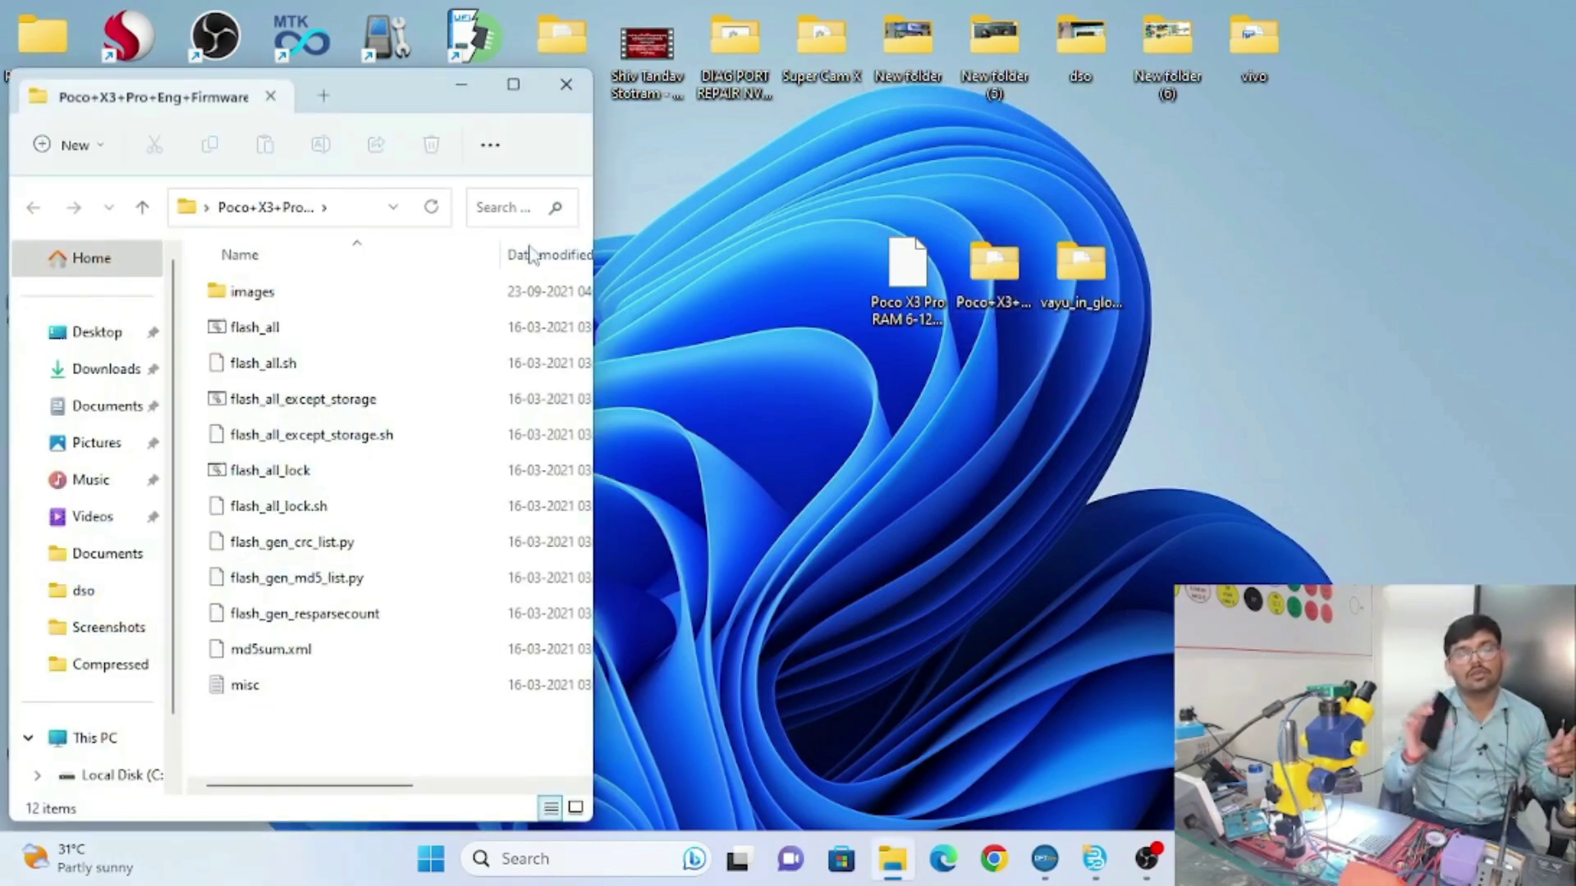
double_click(320, 292)
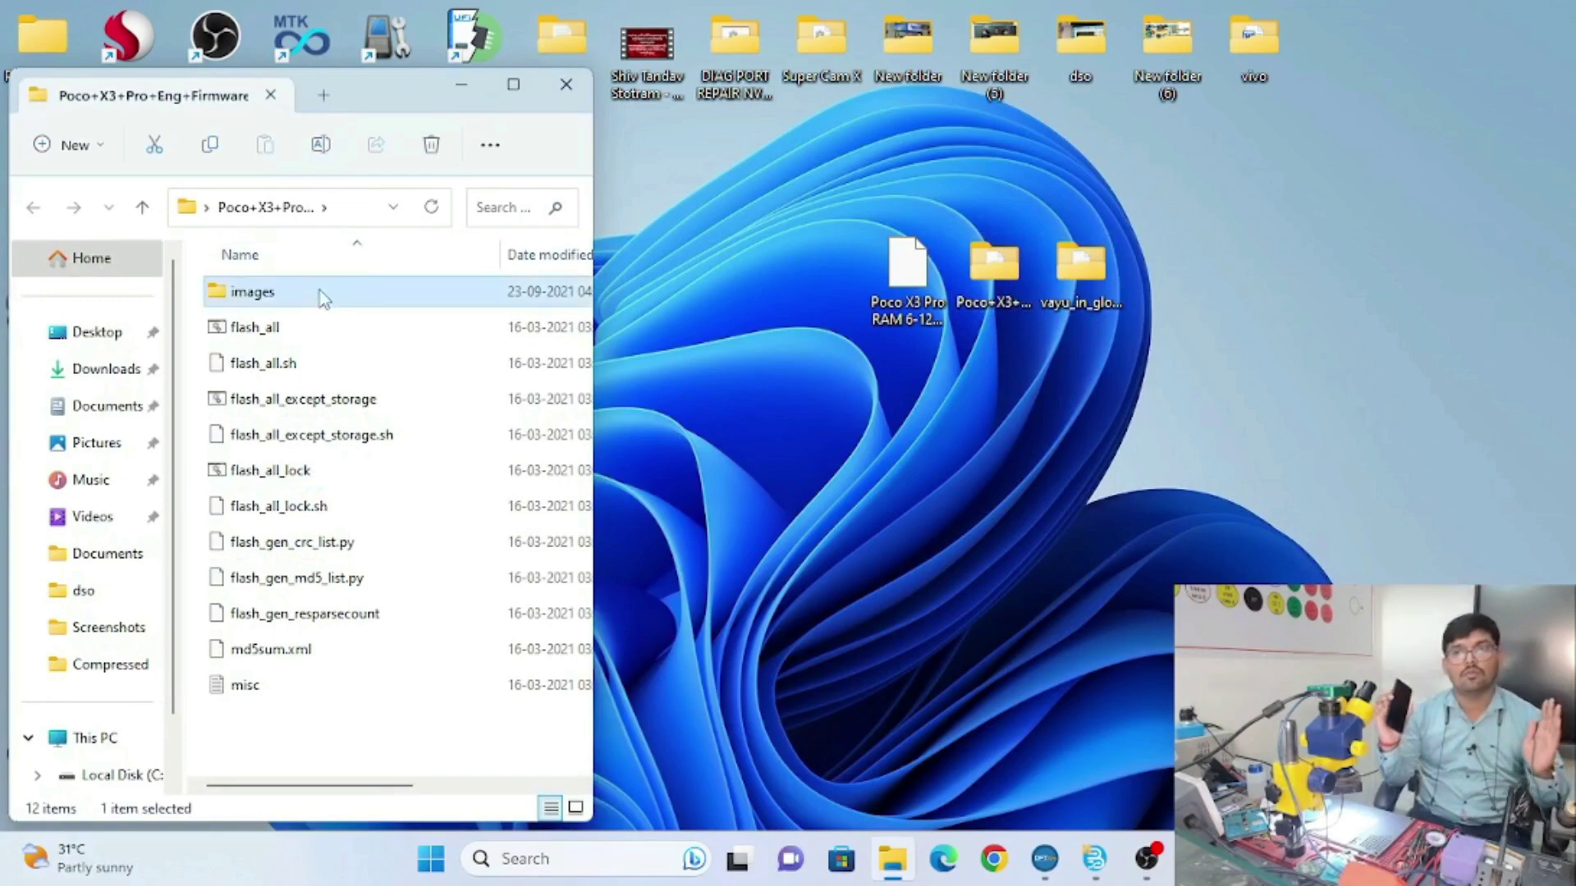
left_click(351, 209)
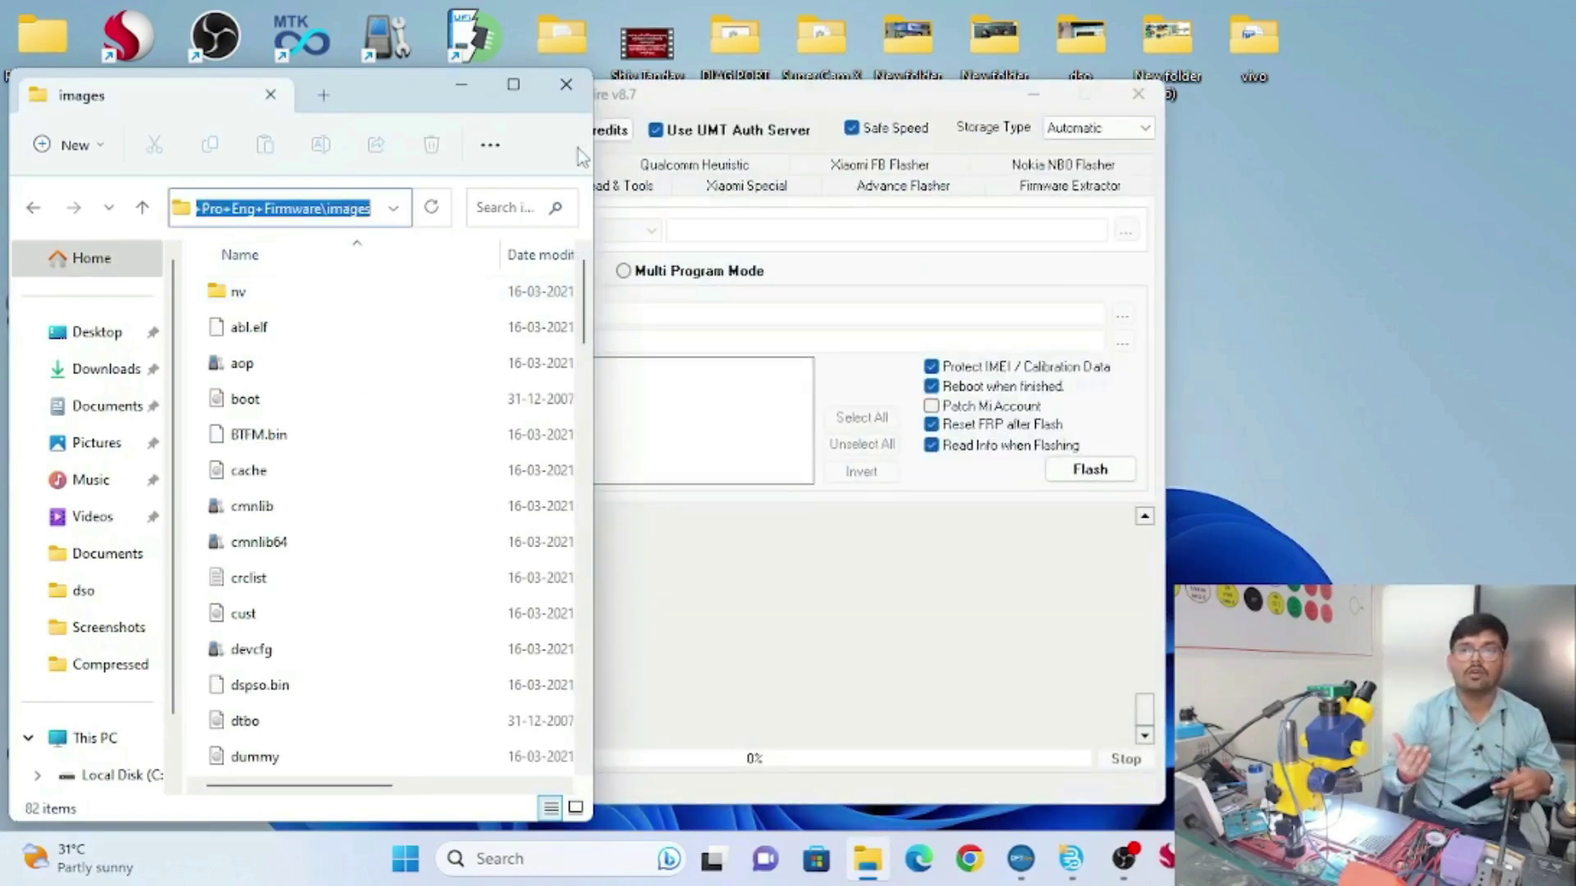
left_click(567, 84)
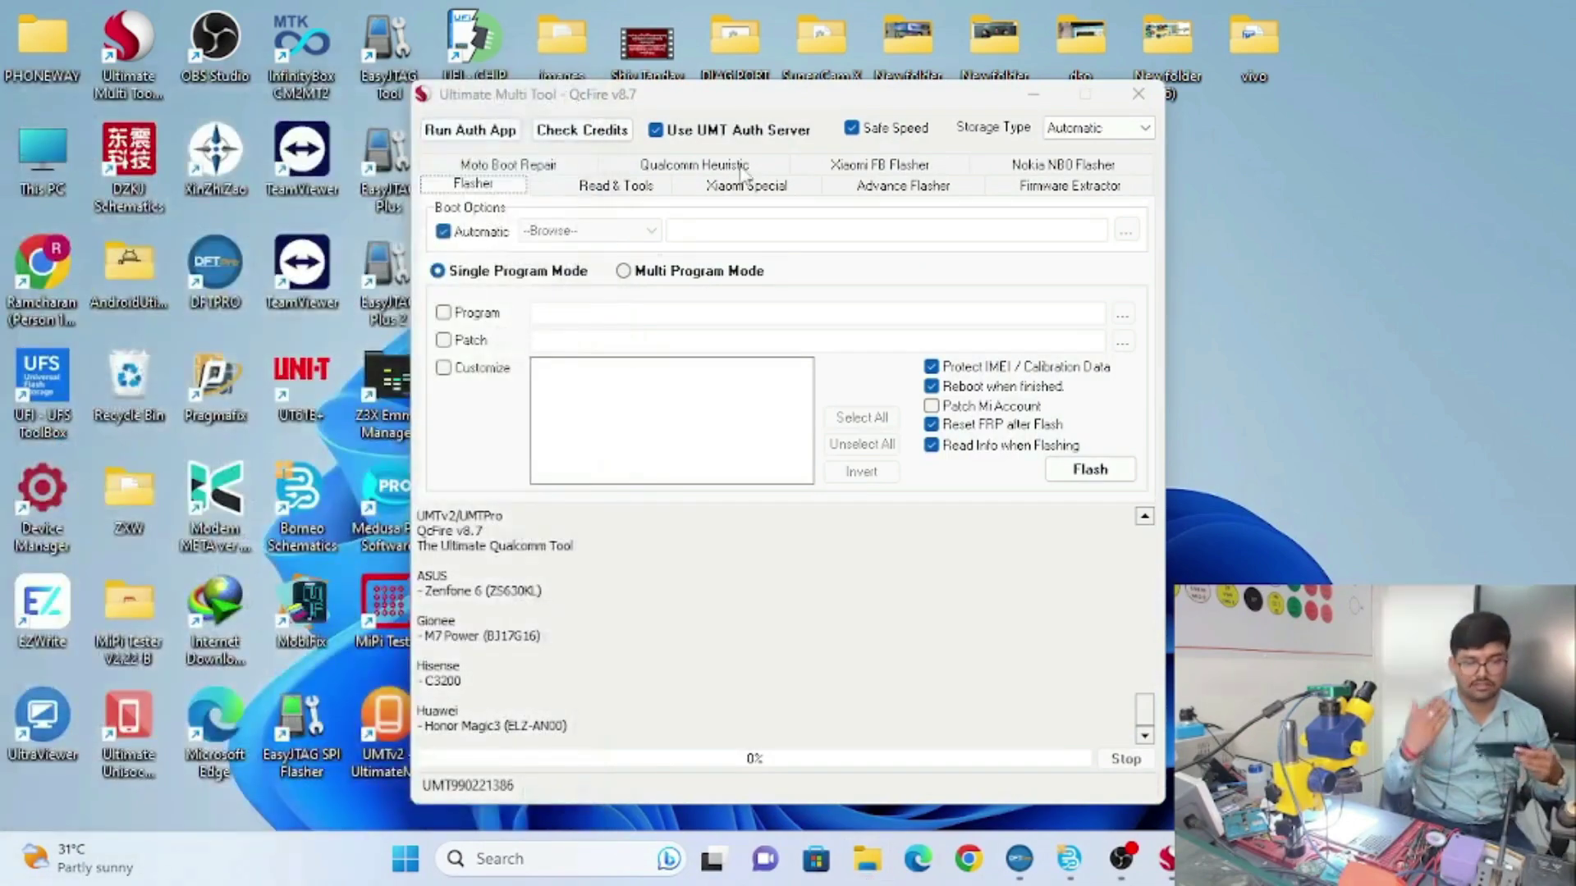
left_click(488, 315)
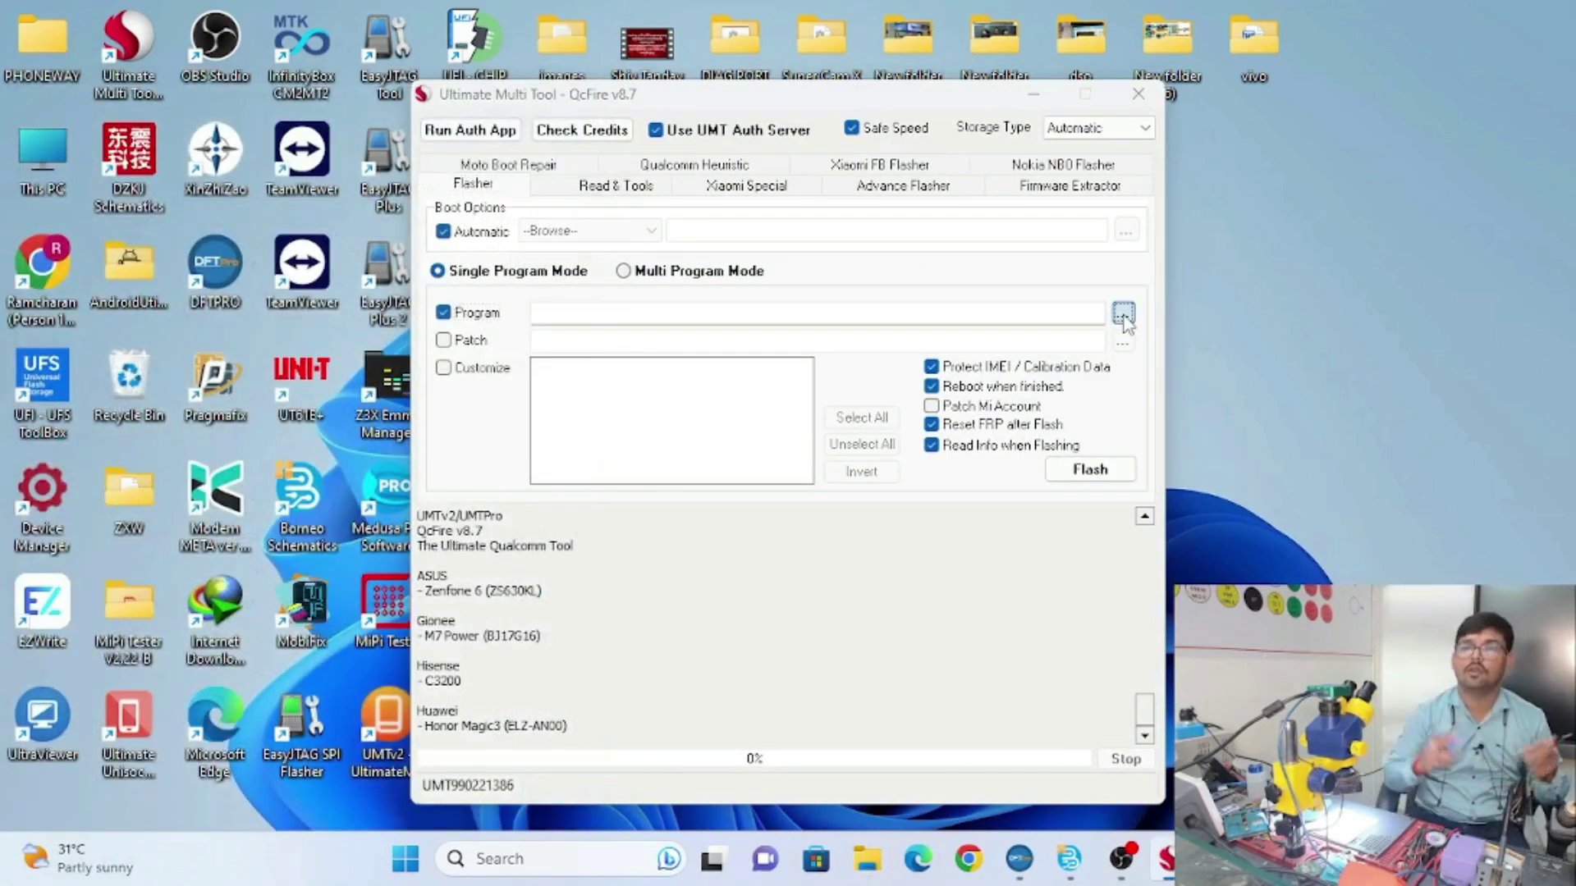
left_click(1124, 315)
type("Desktop\\Poco+X3+Pro+Eng+Firmware\\images")
key("Return")
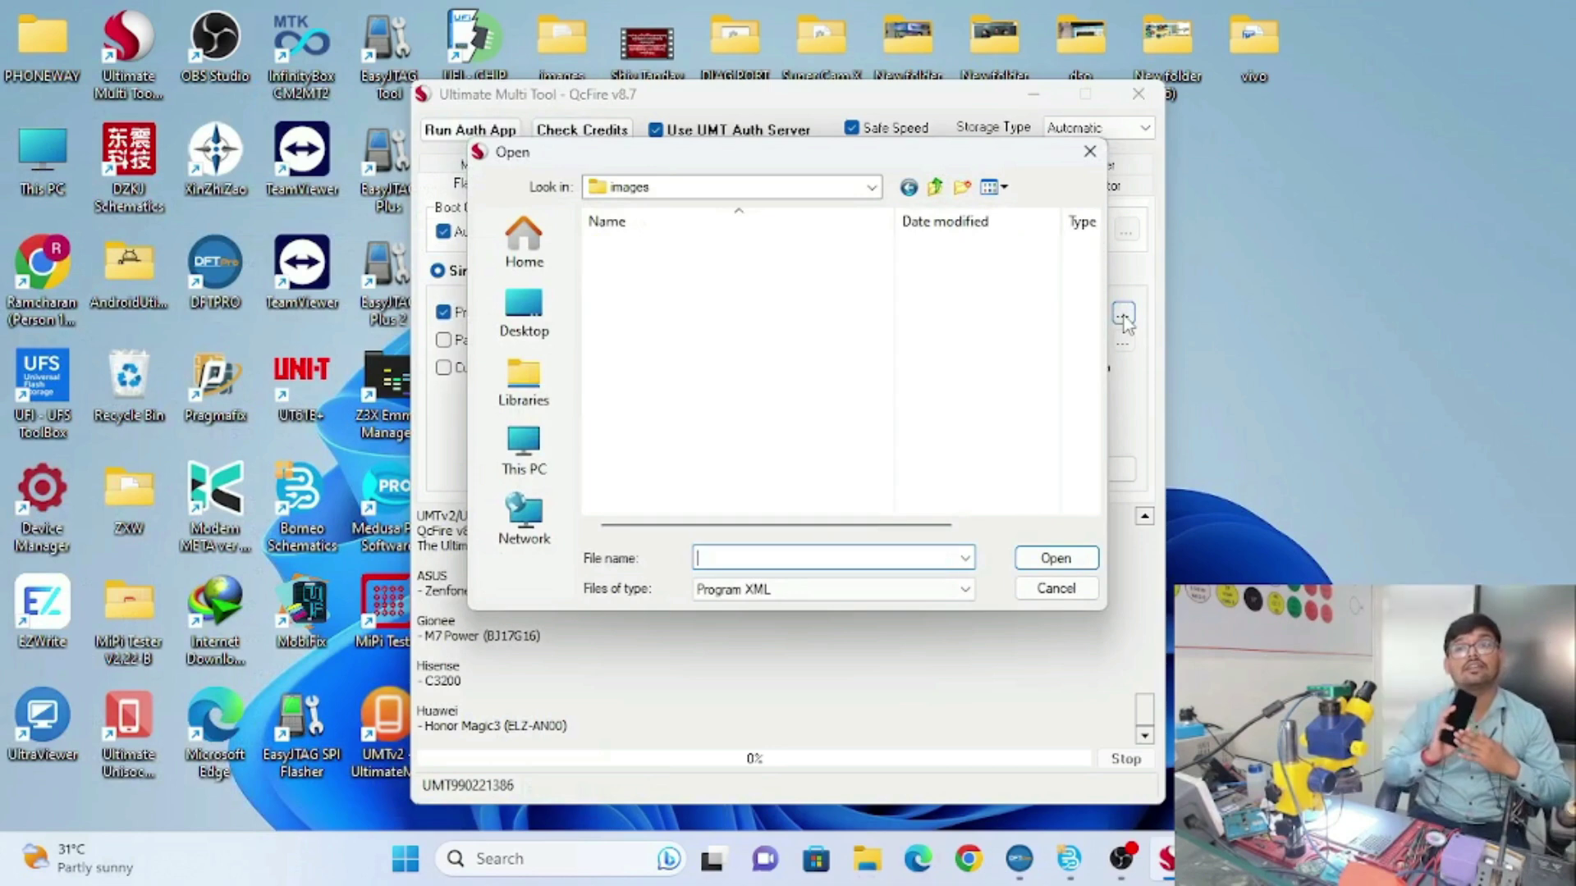
left_click(1089, 151)
Switch the flasher to Multi Program Mode and disable Protect IMEI / Calibration Data
left_click(625, 271)
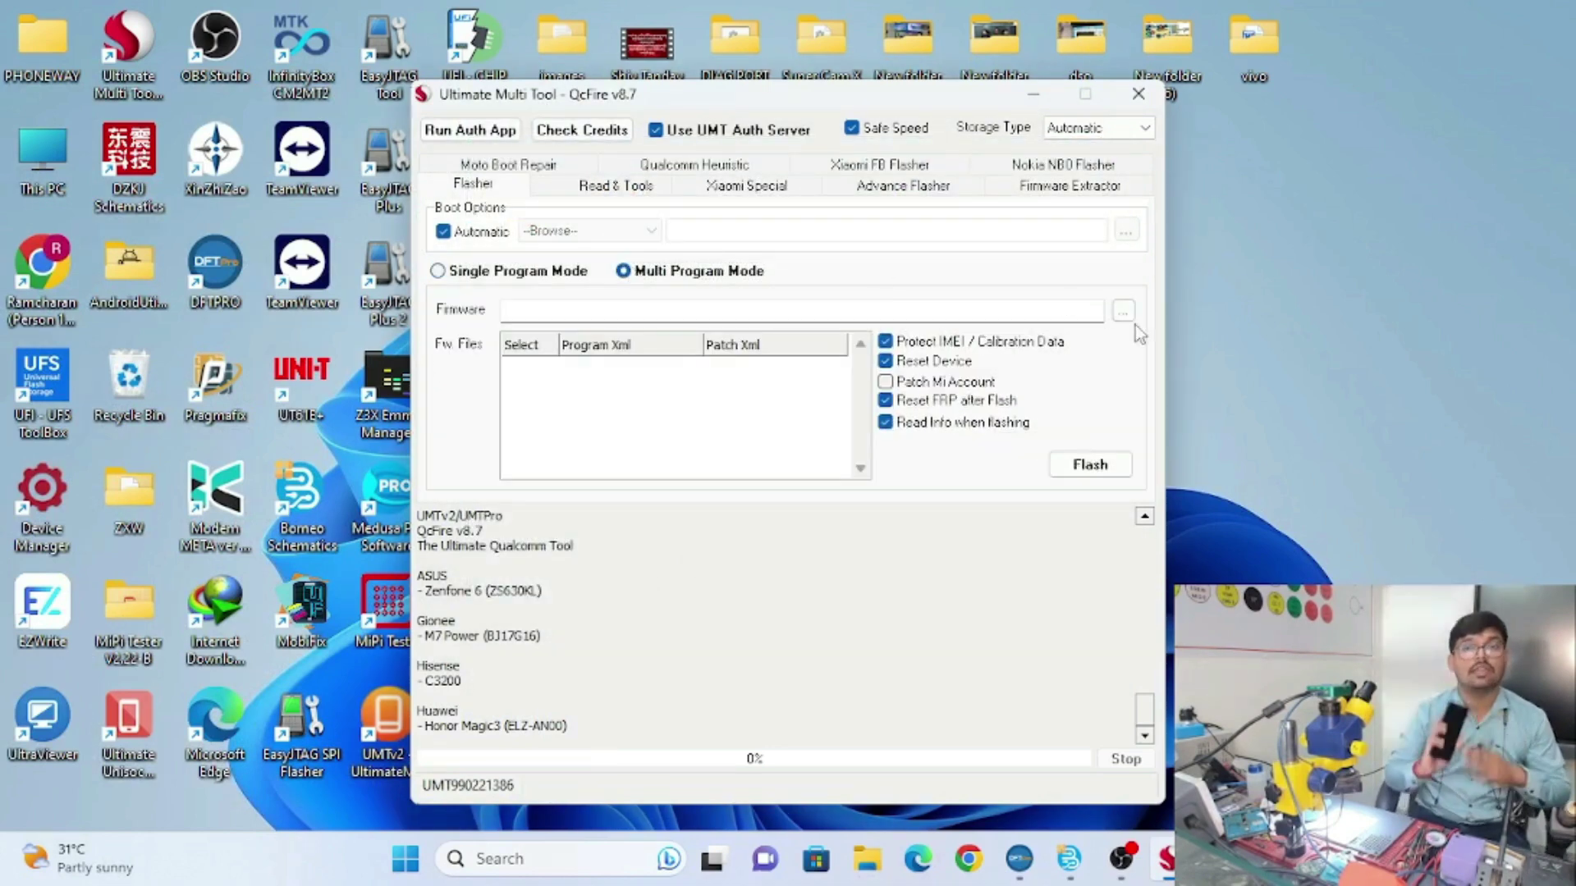
left_click(1016, 343)
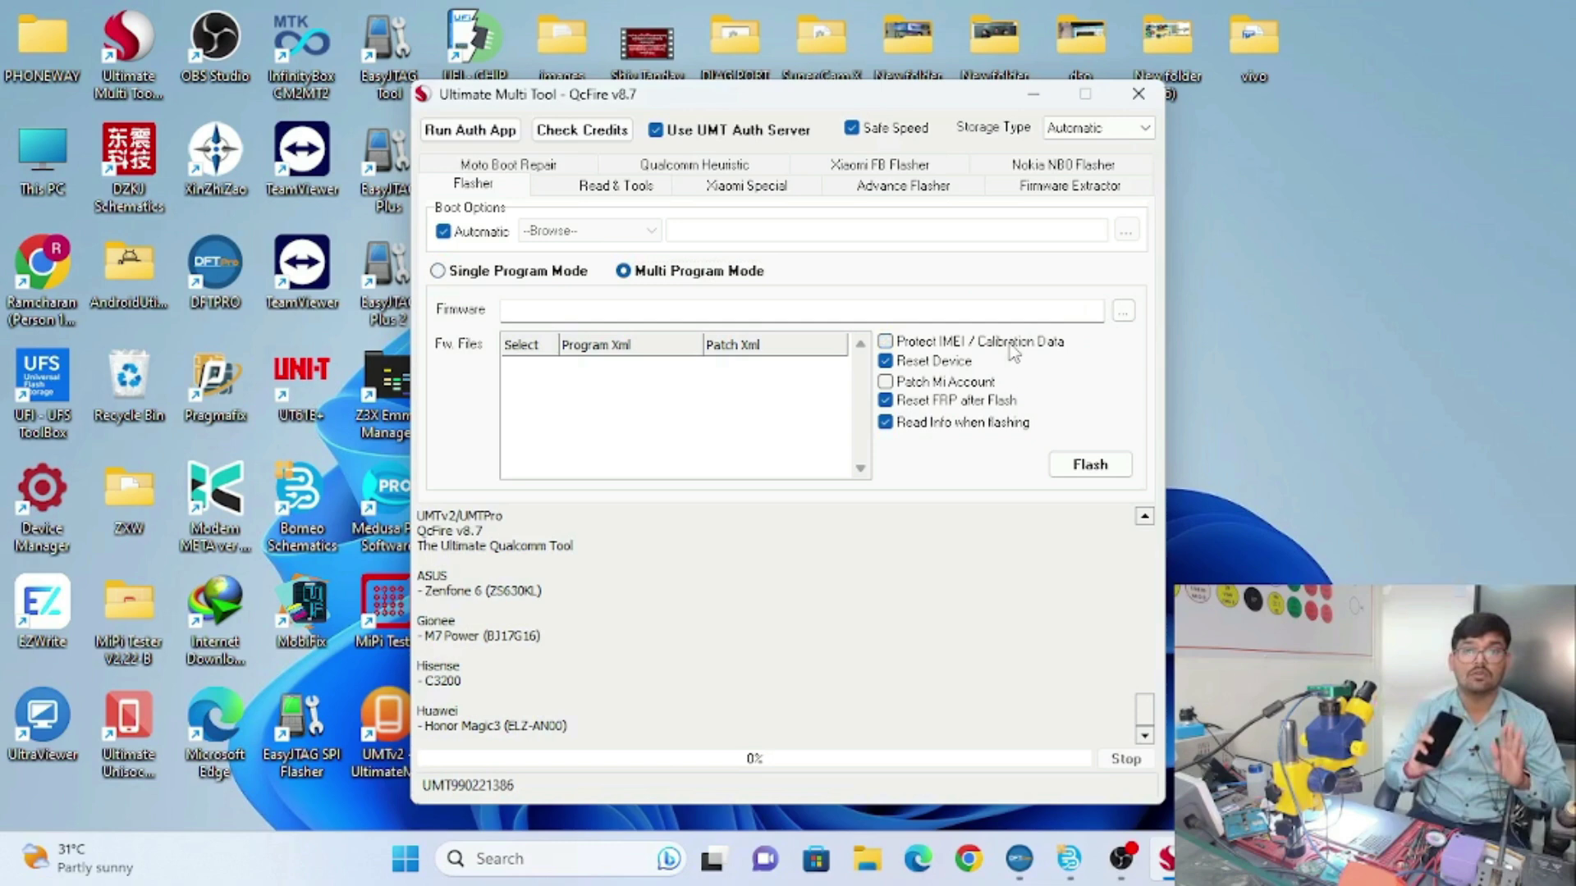
Load the images folder inside Poco+X3+Pro+Eng+Firmware as the firmware and start flashing it to the phone
left_click(1123, 312)
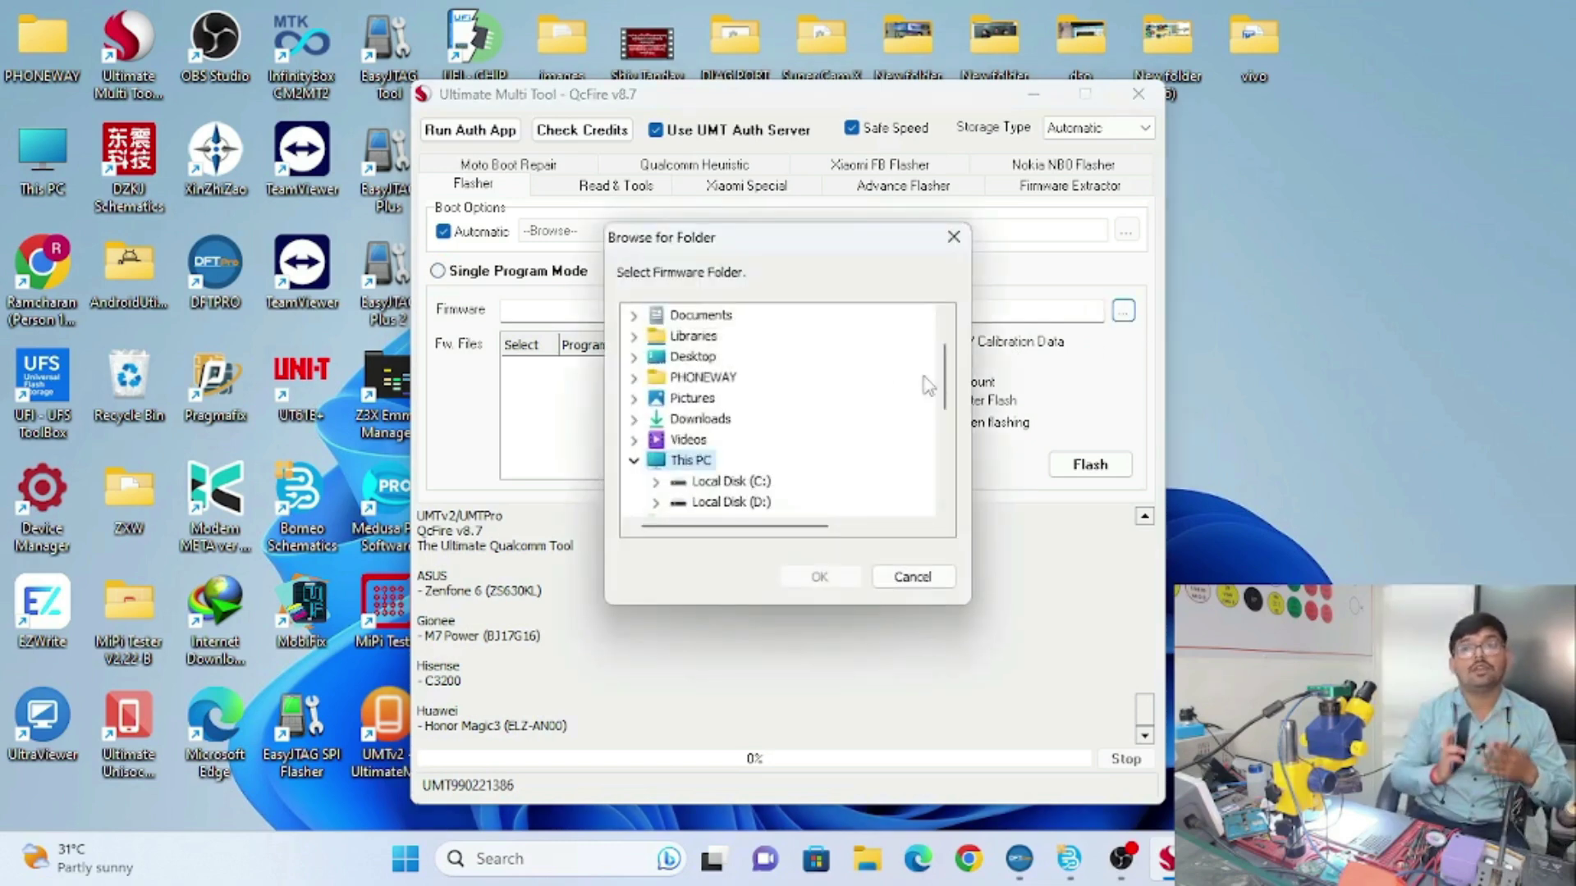
scroll(944, 460, "down", 3)
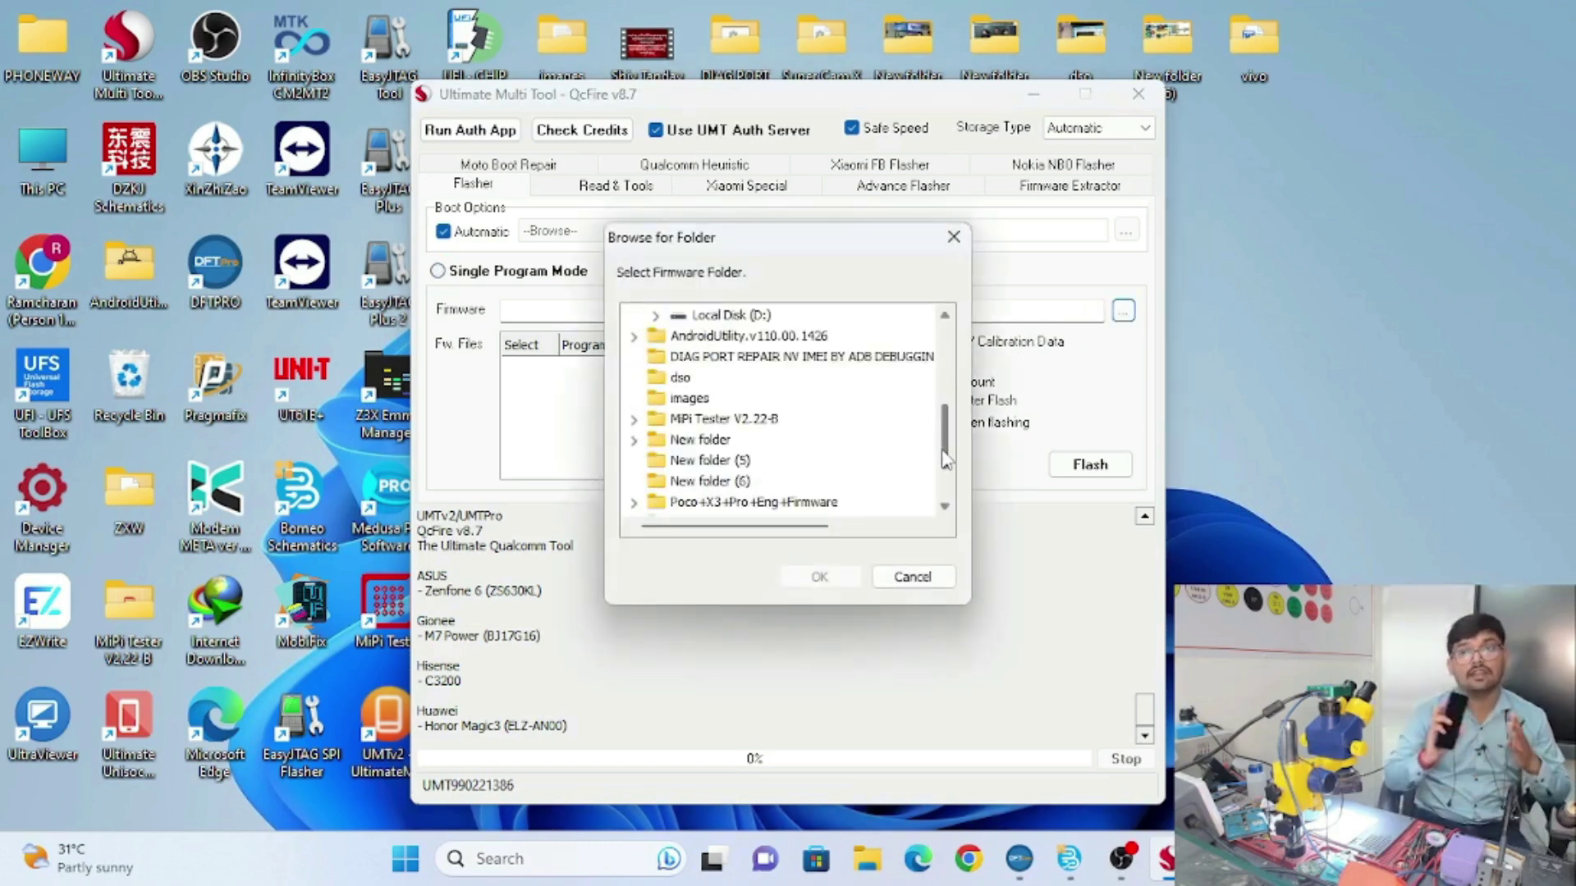
scroll(944, 463, "down", 1)
left_click(811, 444)
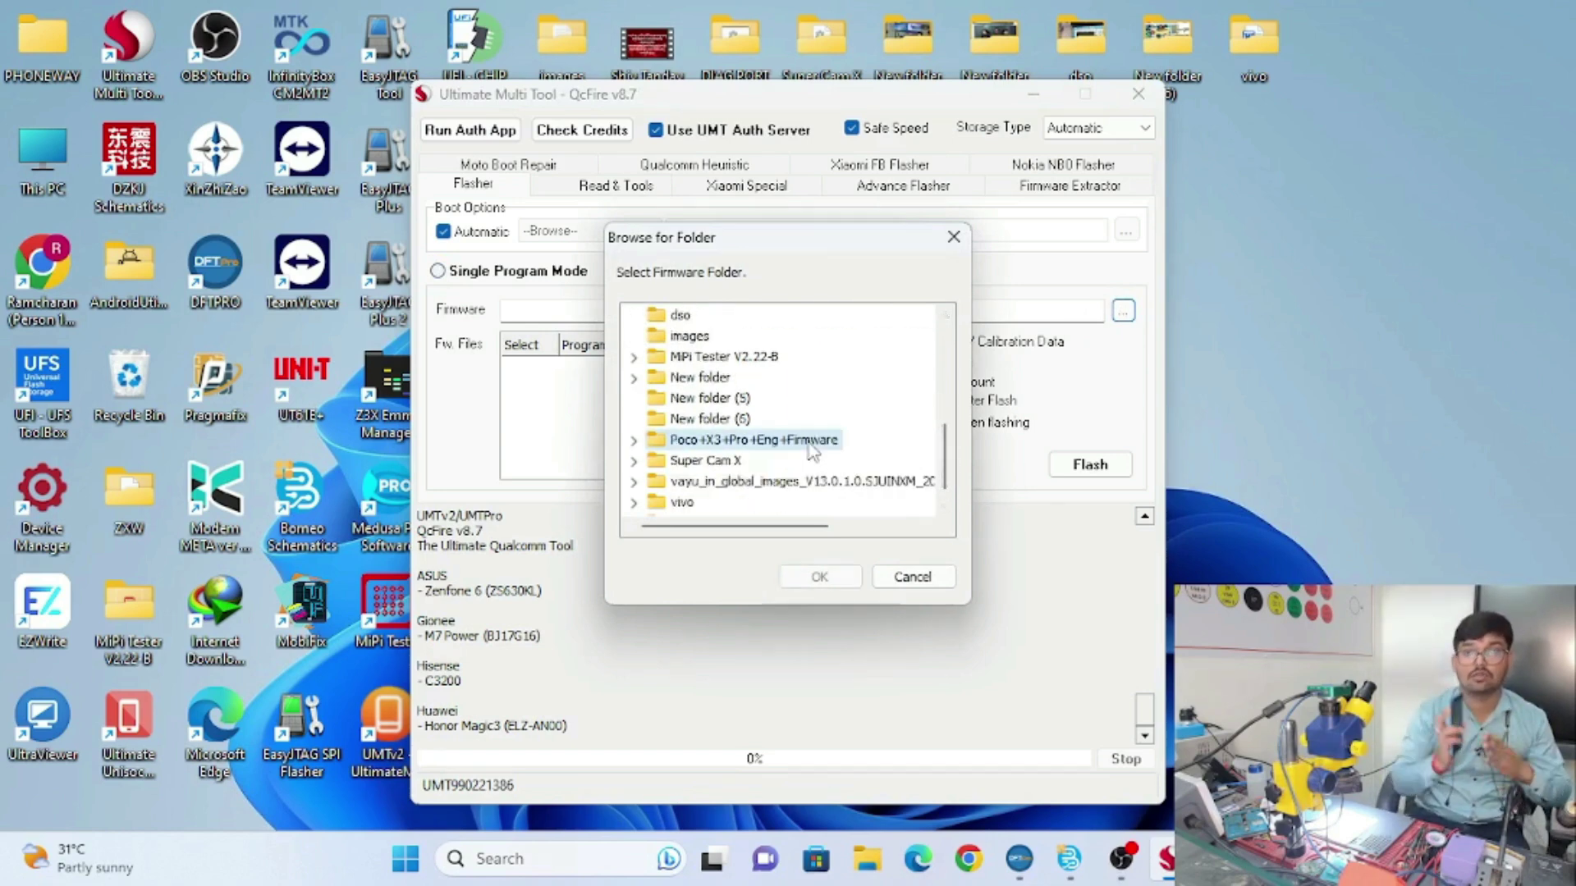
left_click(711, 464)
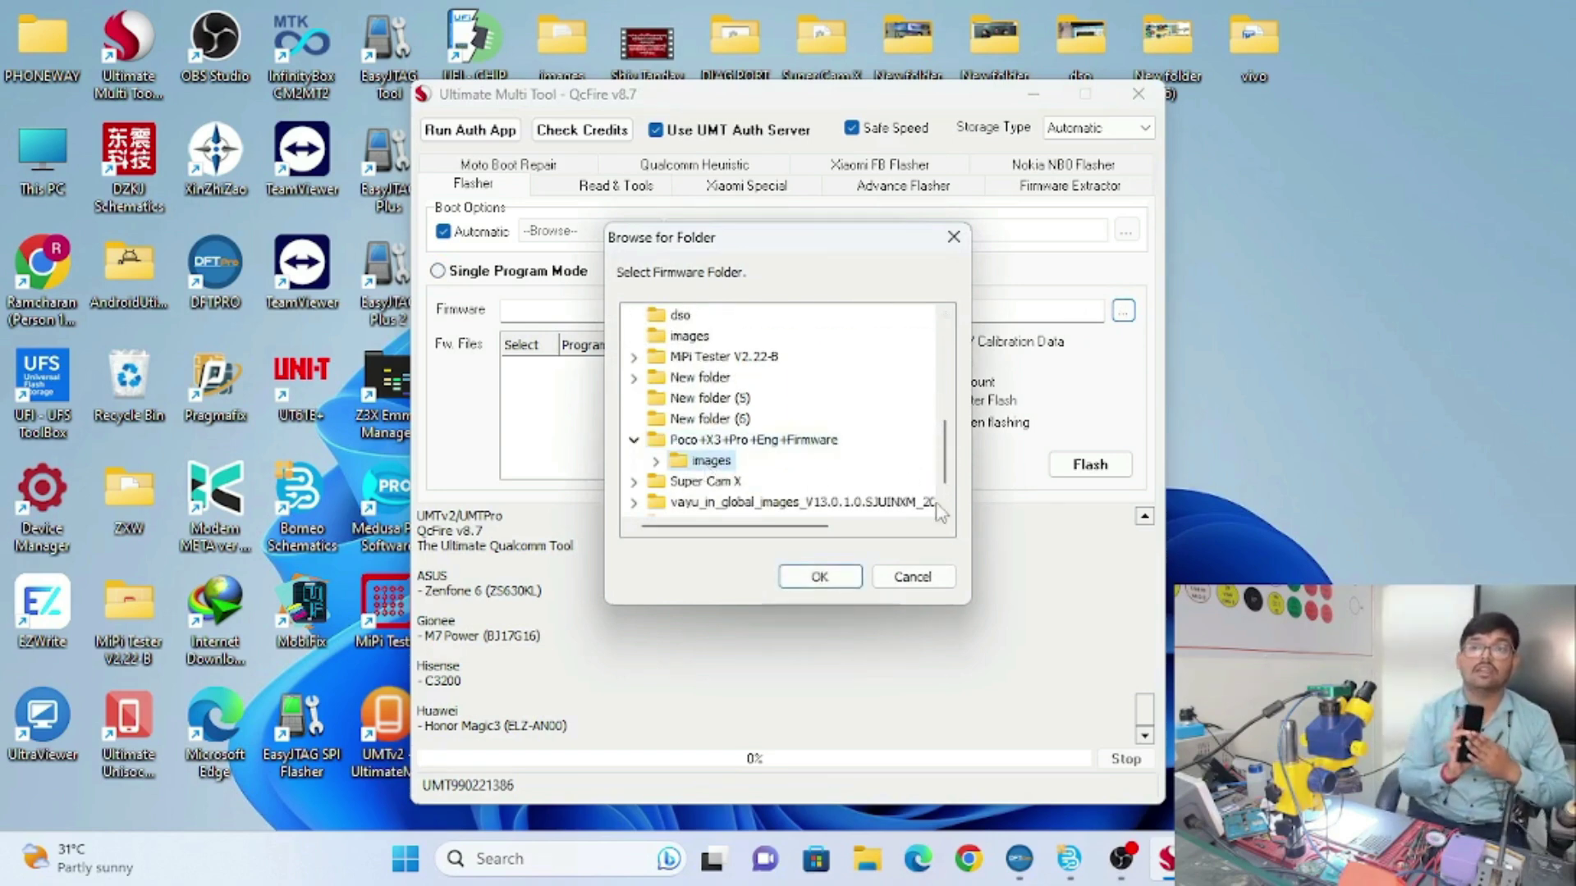
left_click(854, 584)
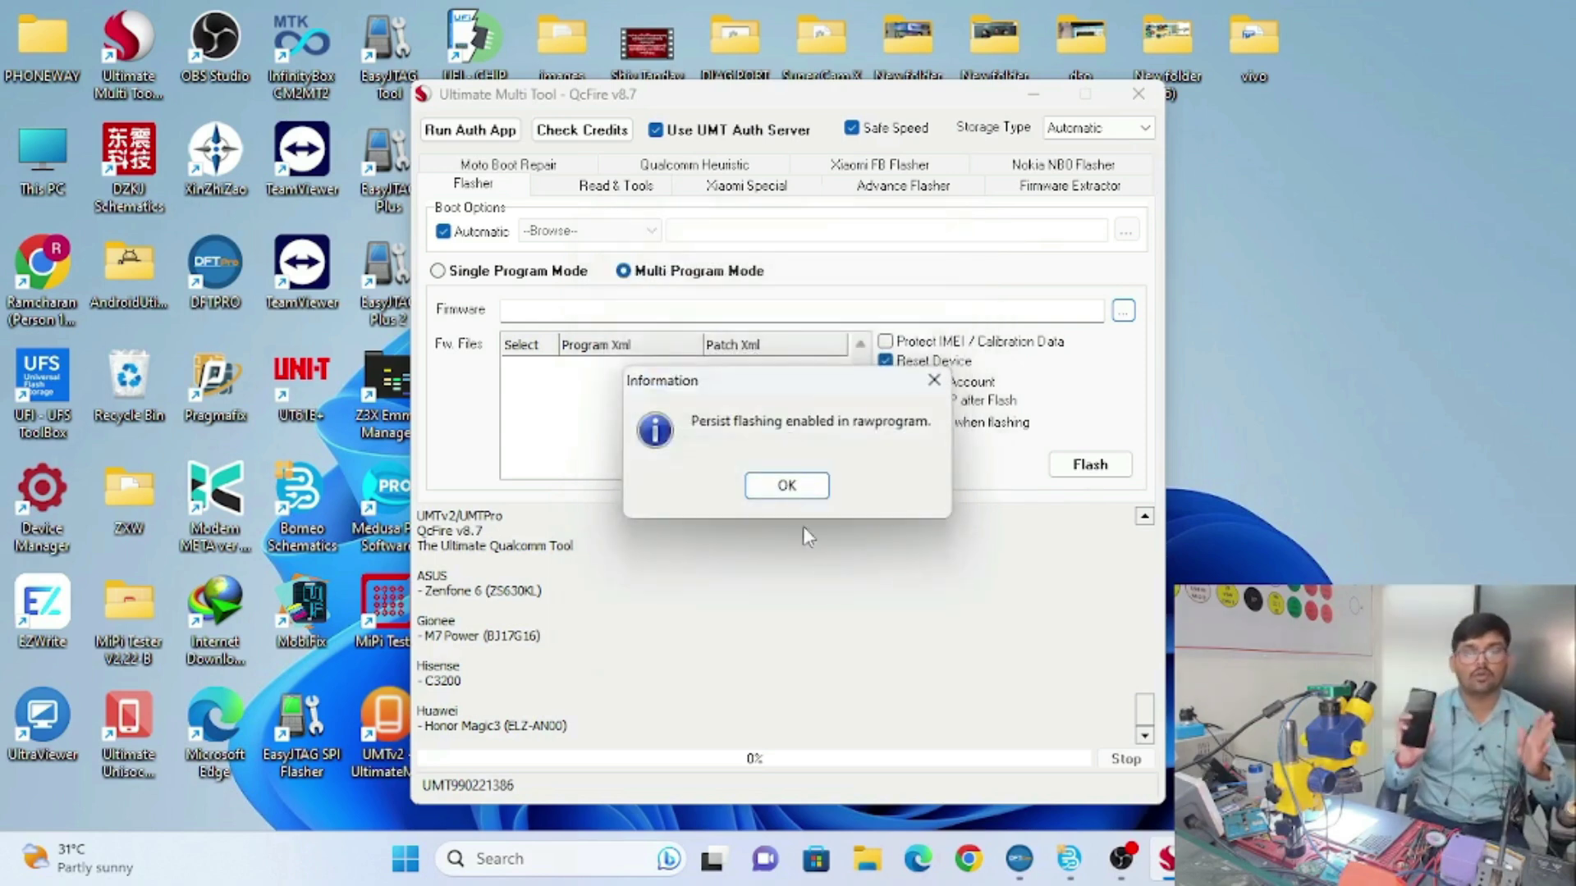
left_click(787, 485)
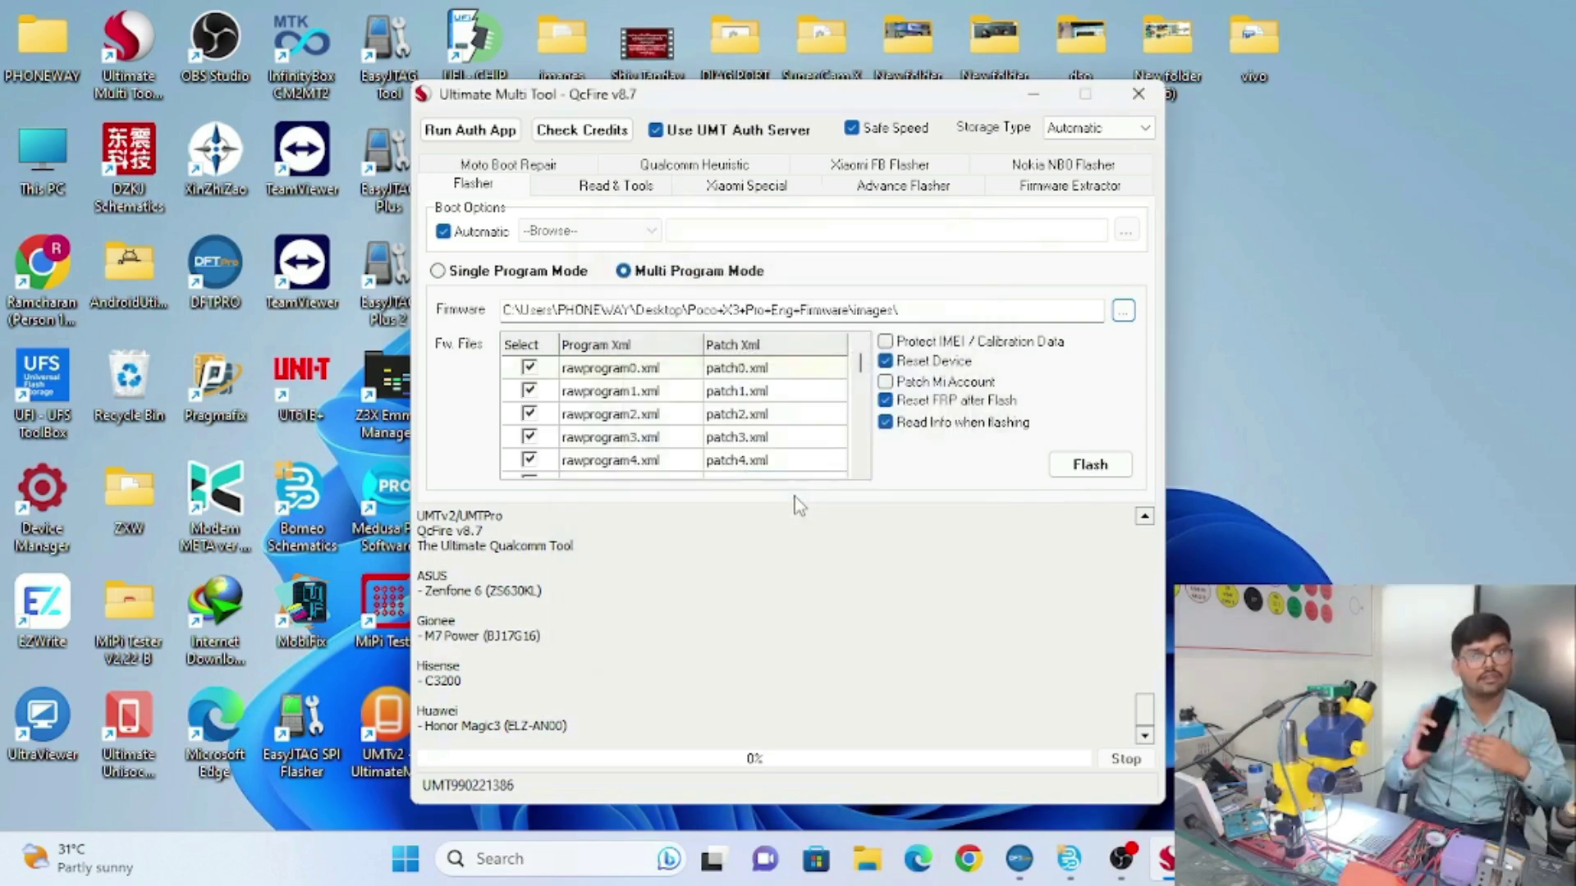
left_click(1089, 466)
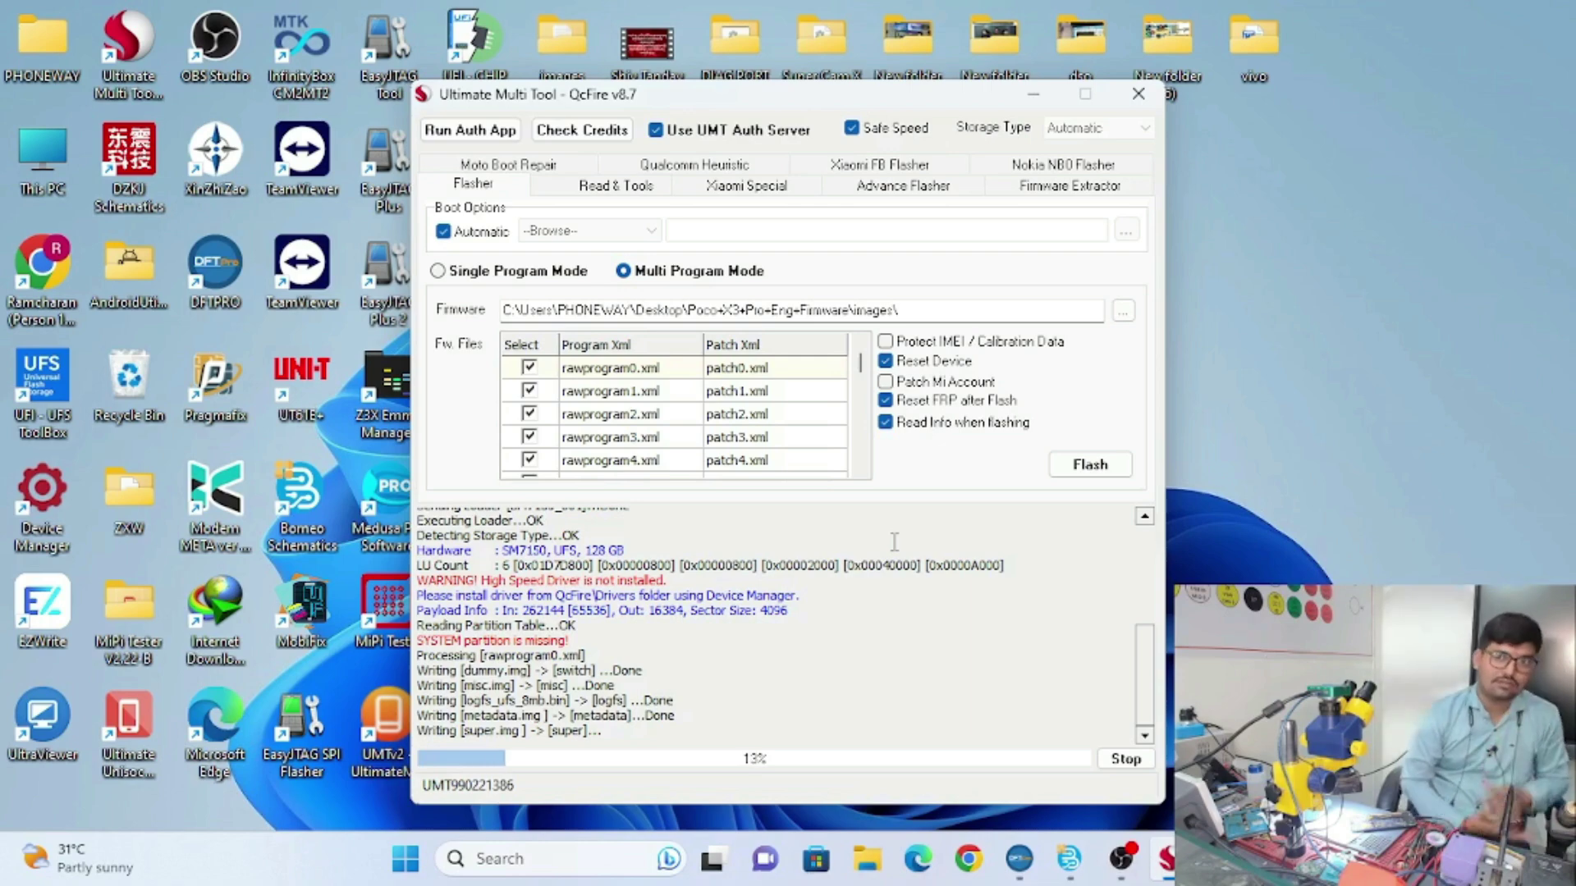
key("alt+Tab")
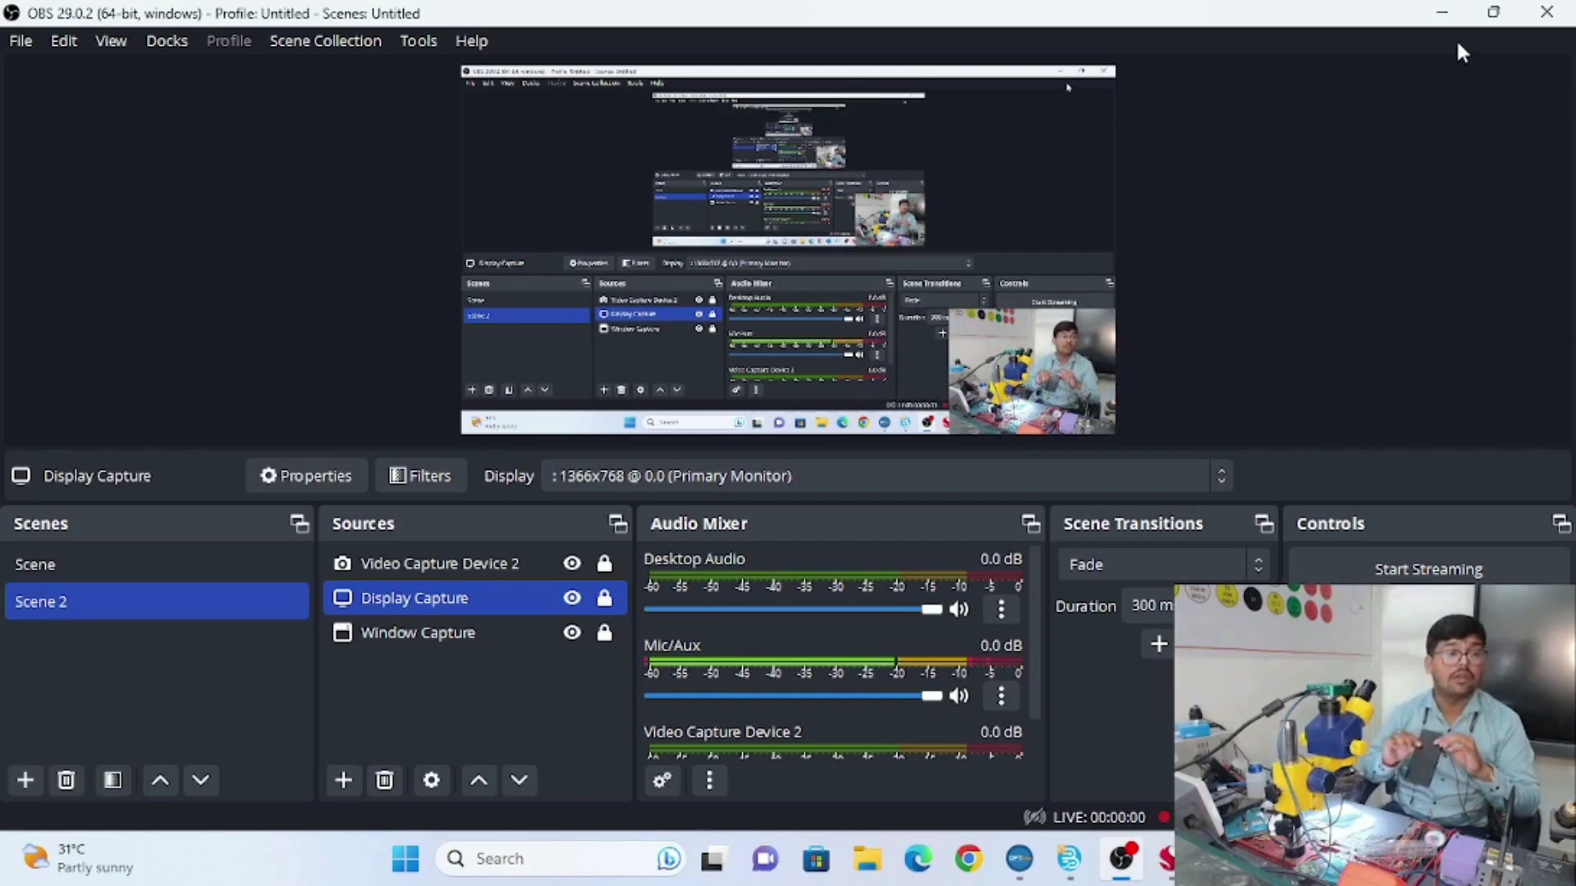
left_click(1443, 15)
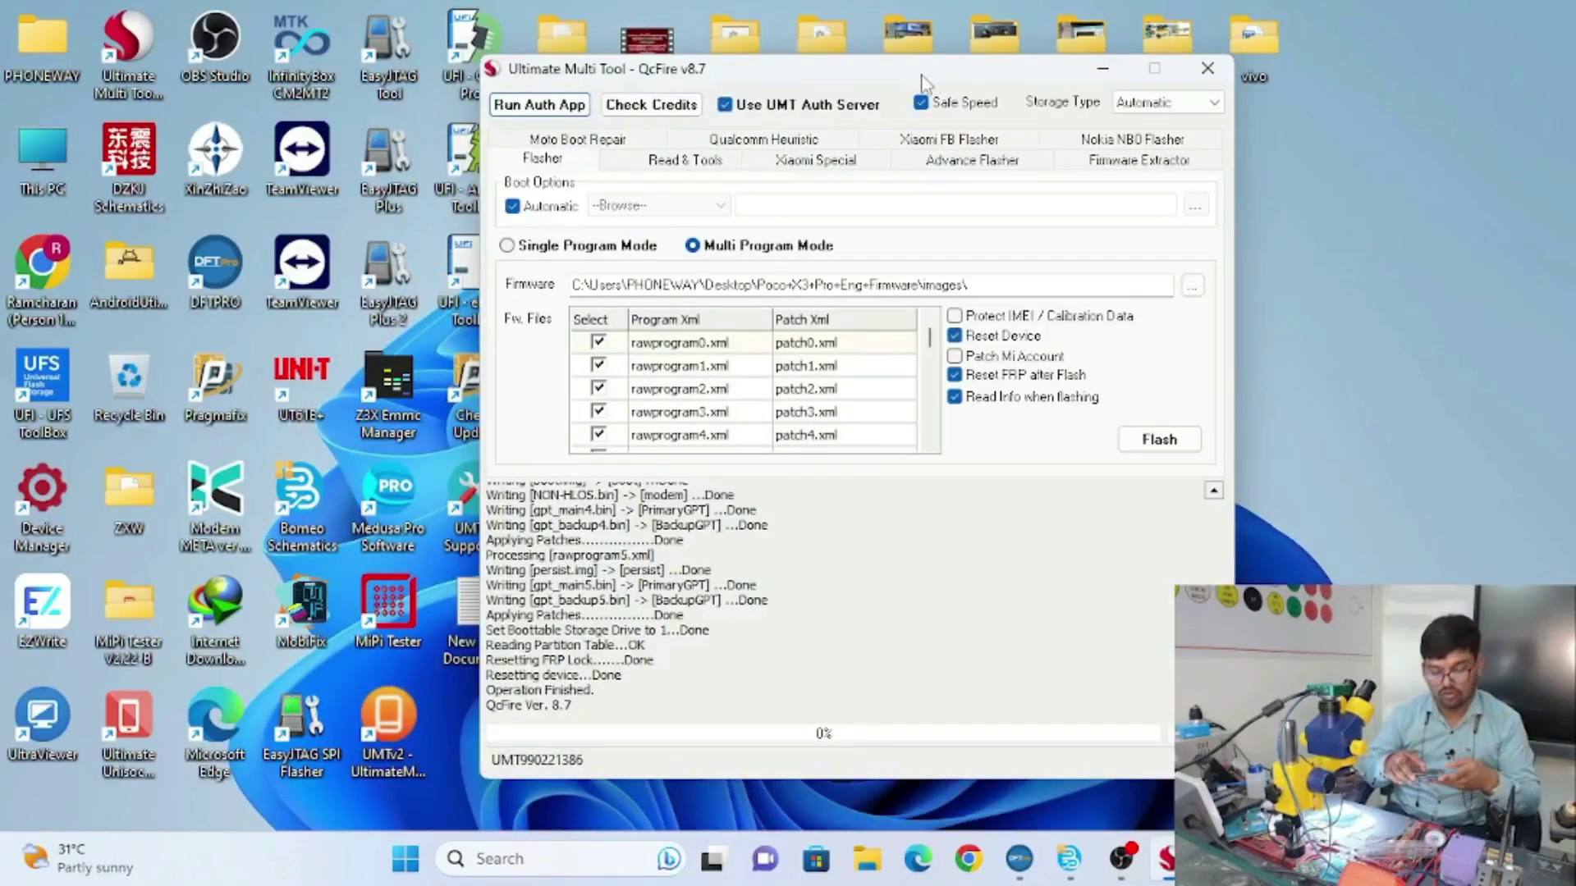
left_click_drag(920, 75, 919, 80)
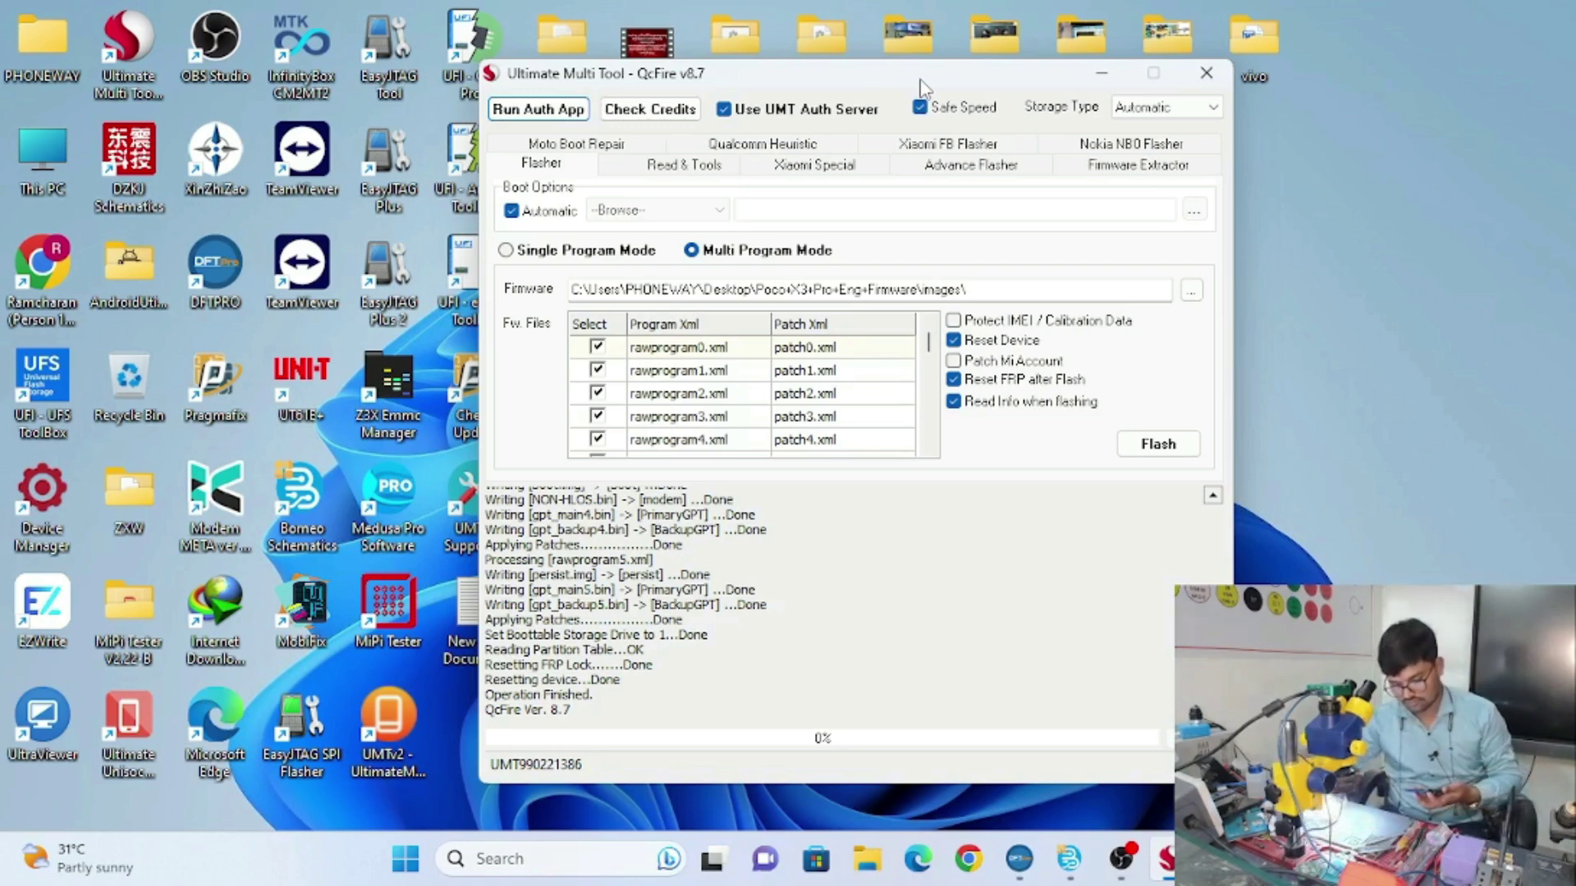
left_click(1137, 848)
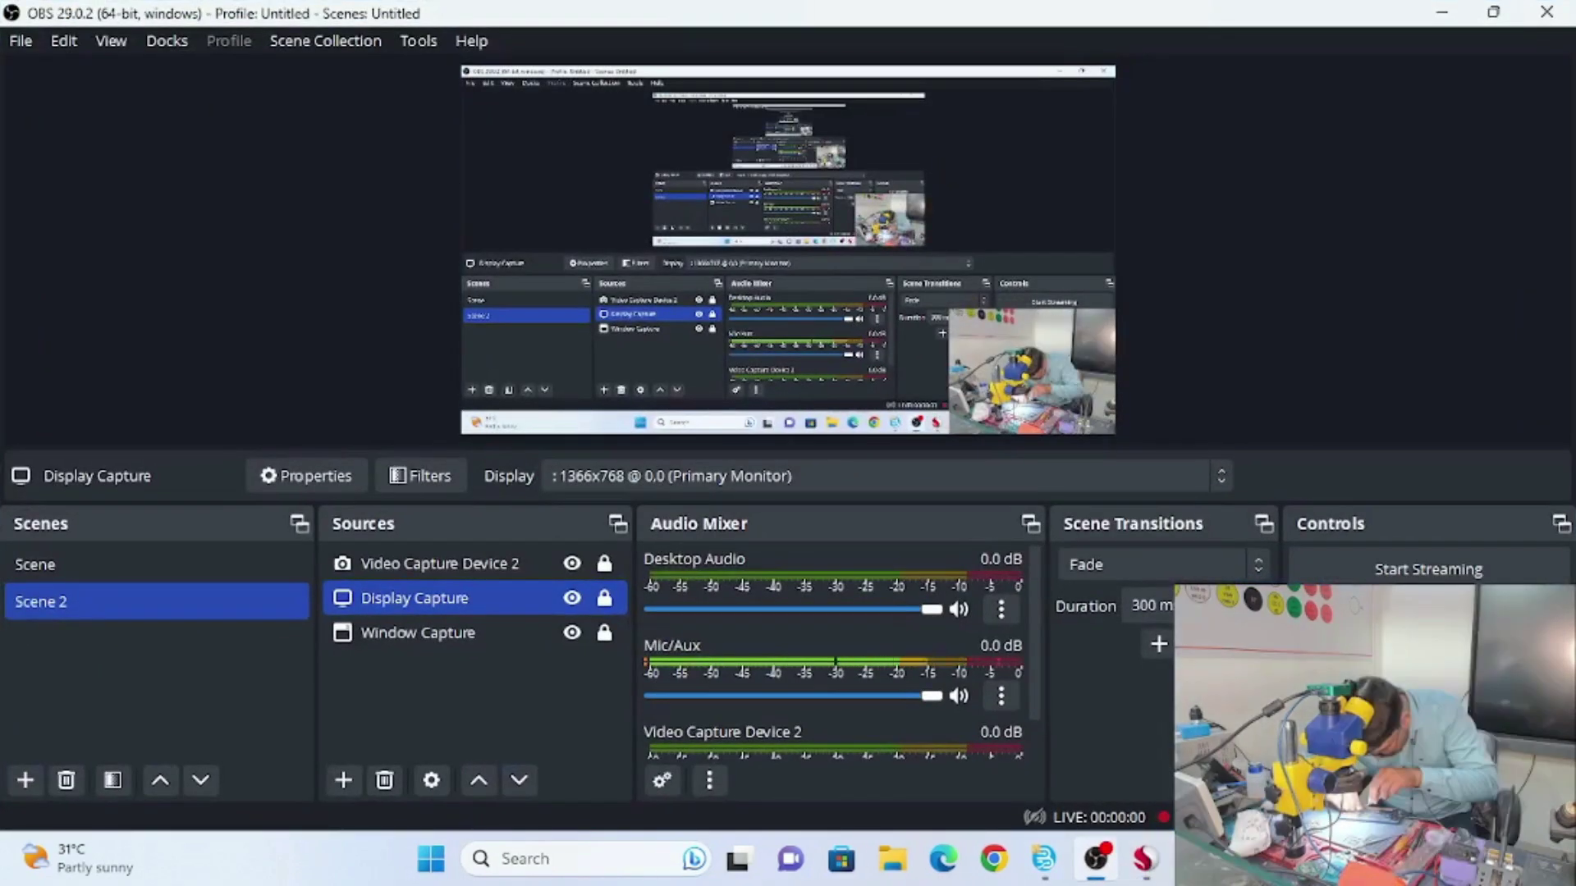
left_click(1441, 13)
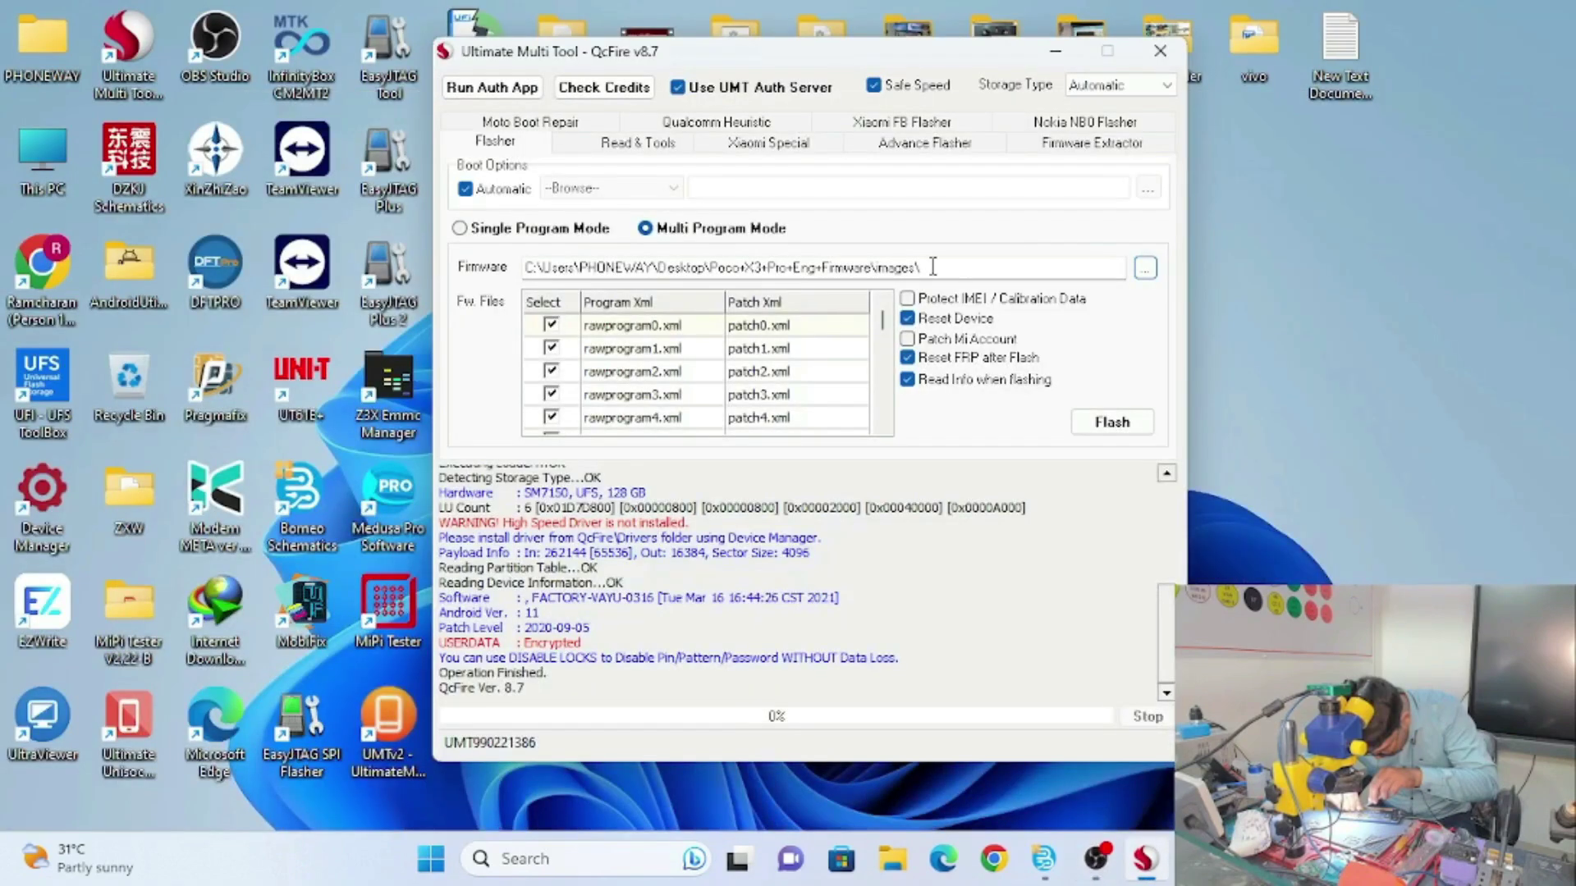
Load the images folder inside vayu_in_global_images_V13.0.1.0.SJUINXM_20220311.0000.00_12.0_in as the firmware
left_click(1145, 270)
scroll(950, 478, "down", 3)
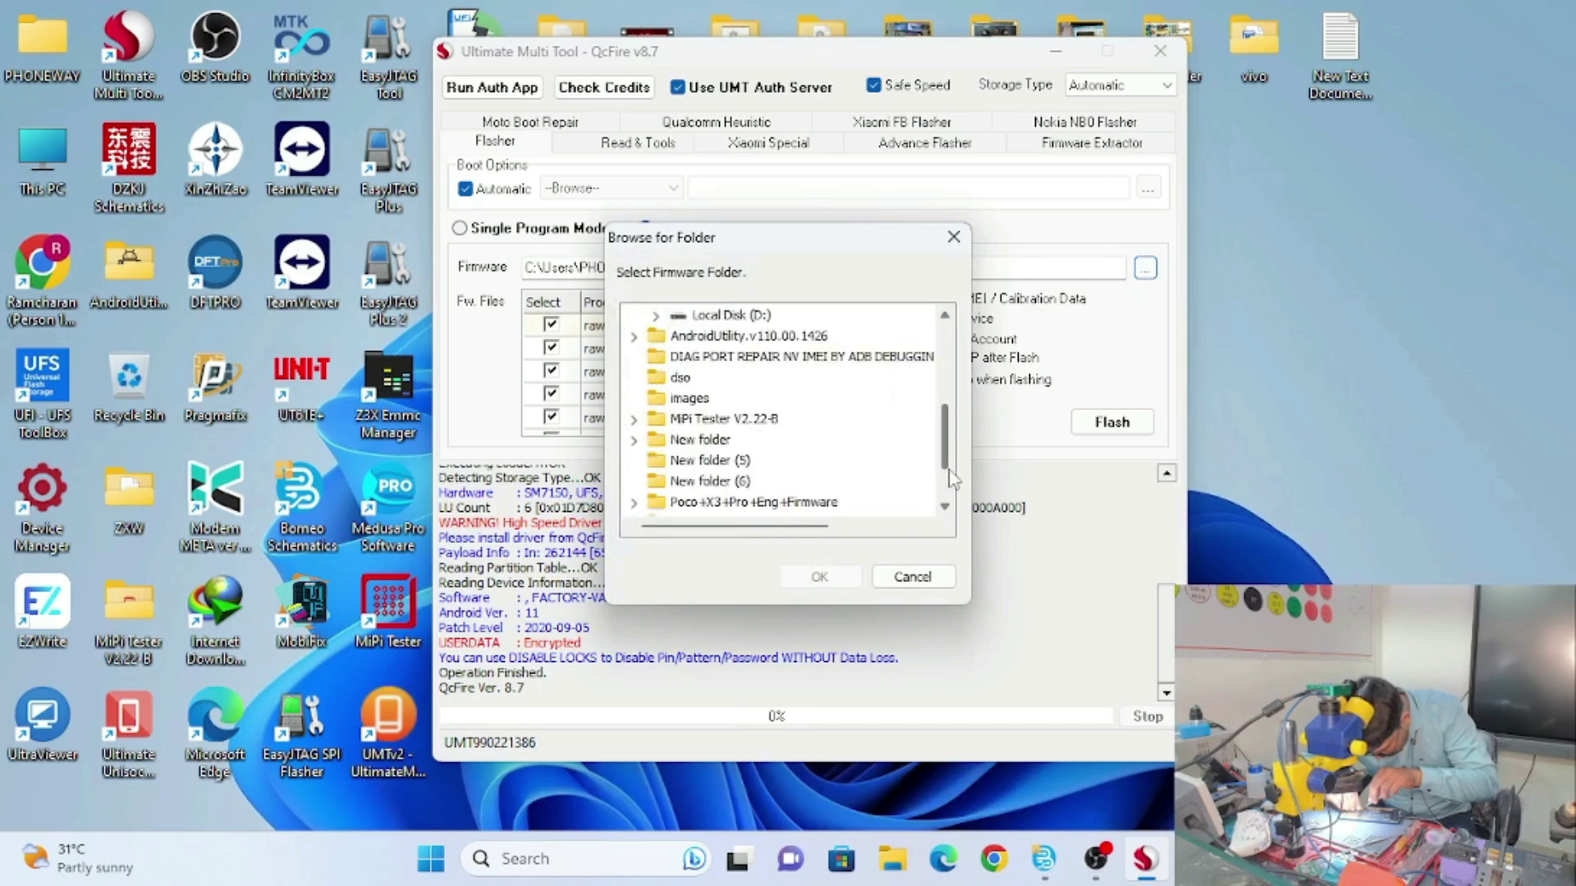
scroll(951, 478, "down", 2)
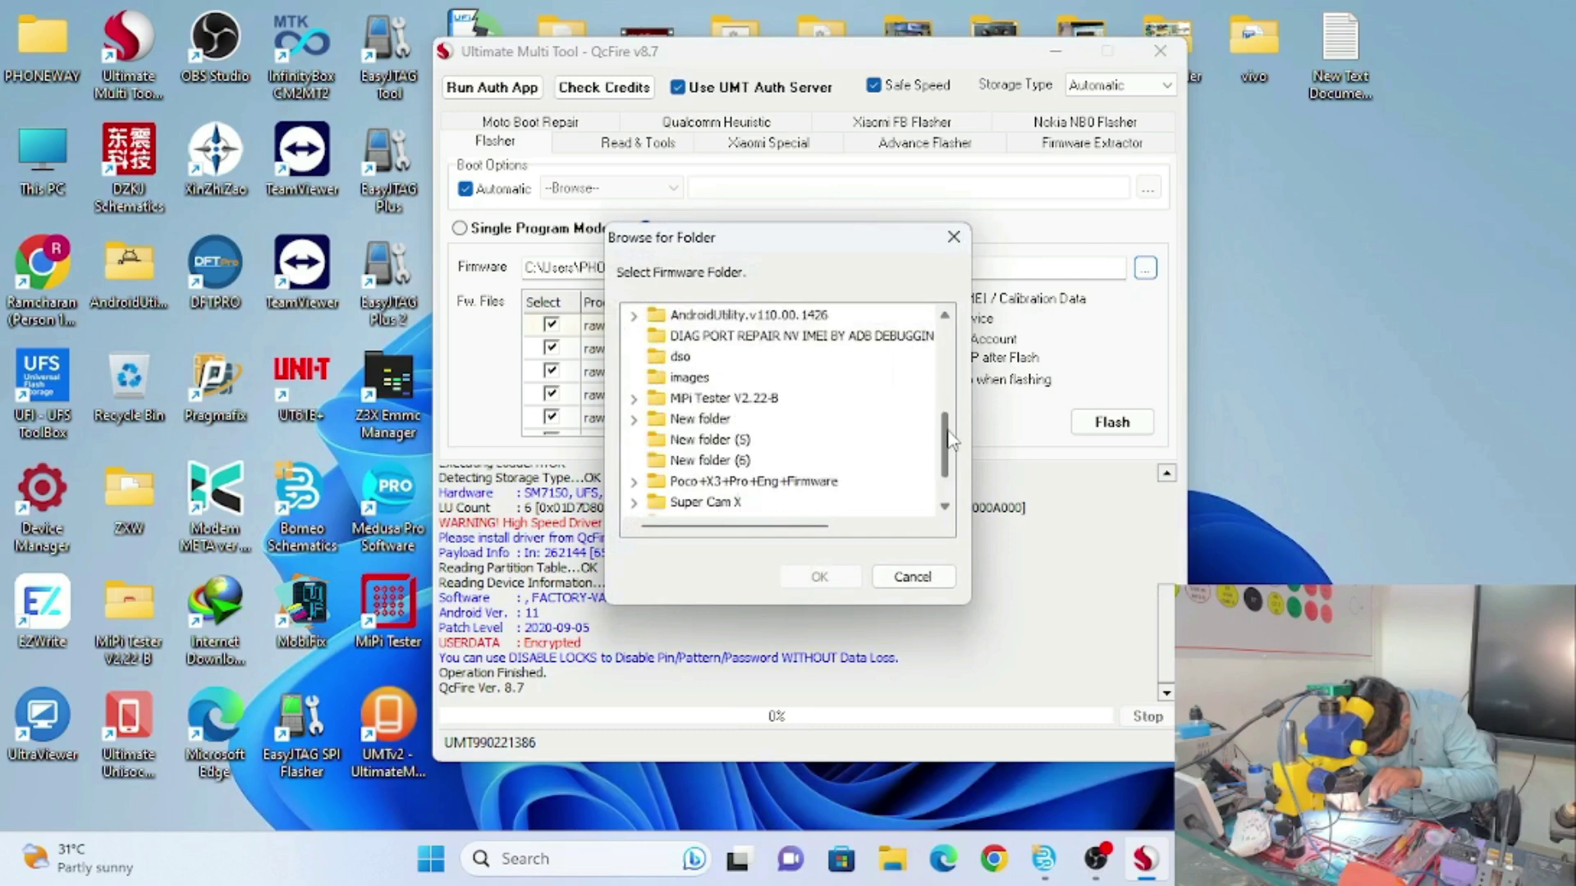
left_click(887, 466)
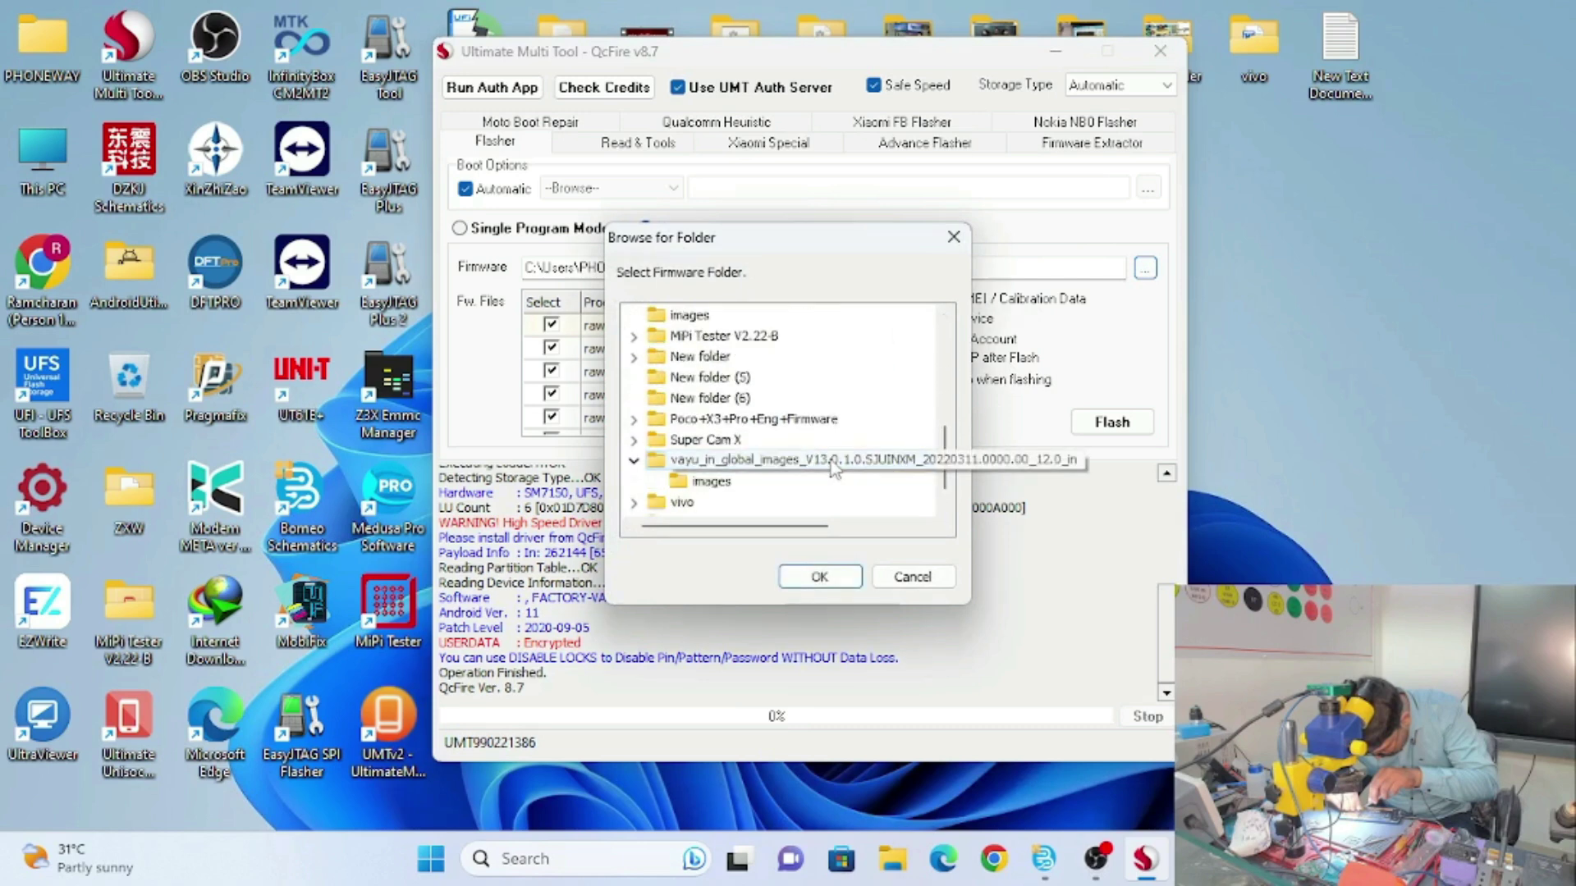
left_click(710, 482)
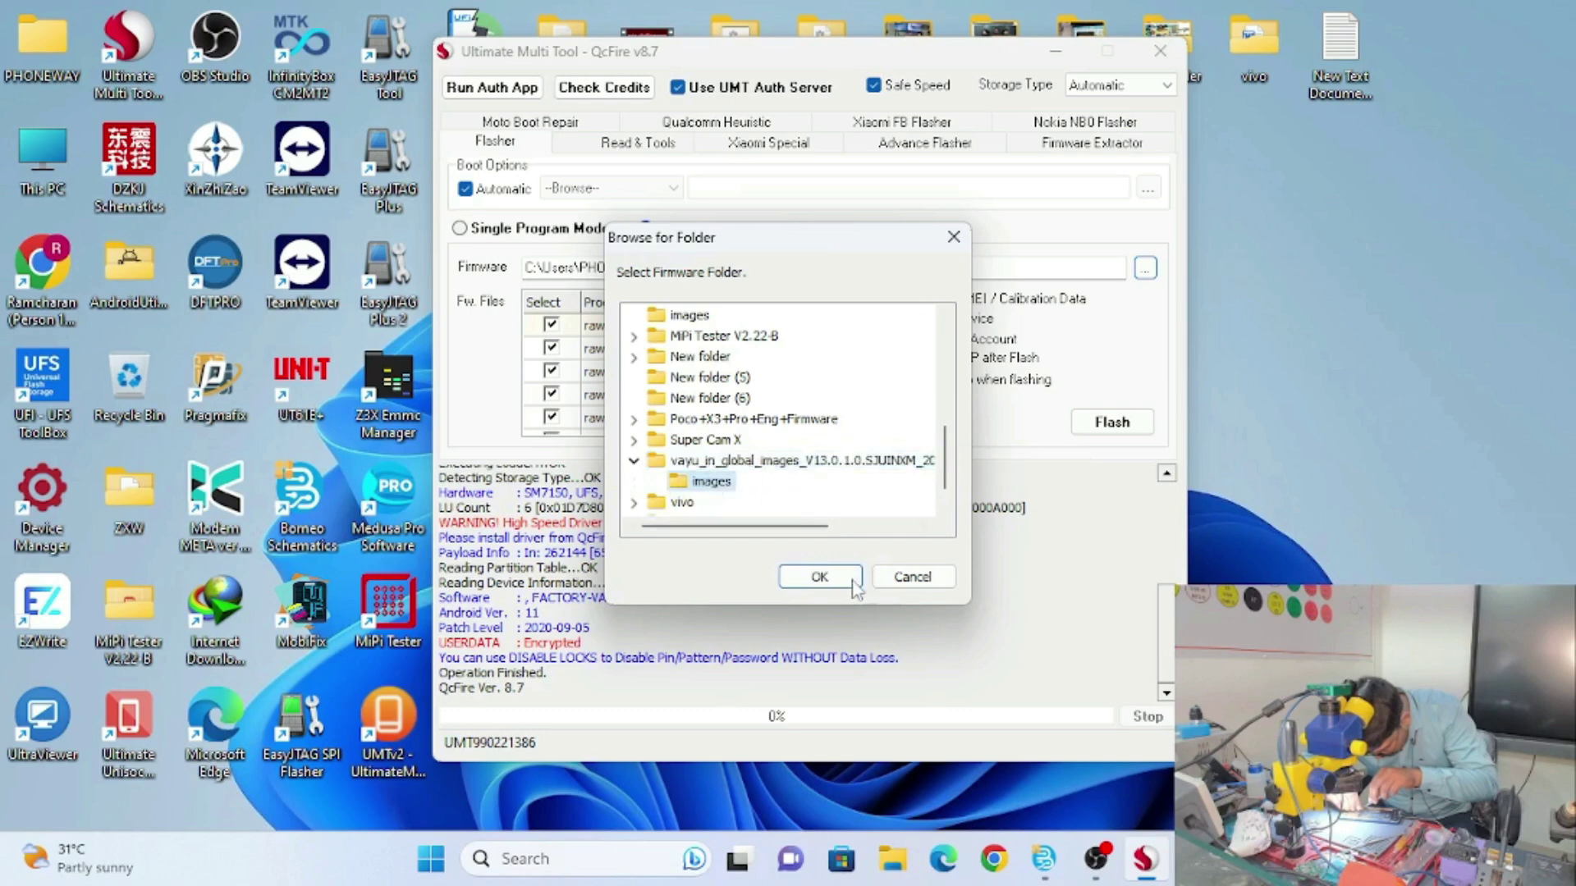
left_click(850, 580)
left_click(790, 485)
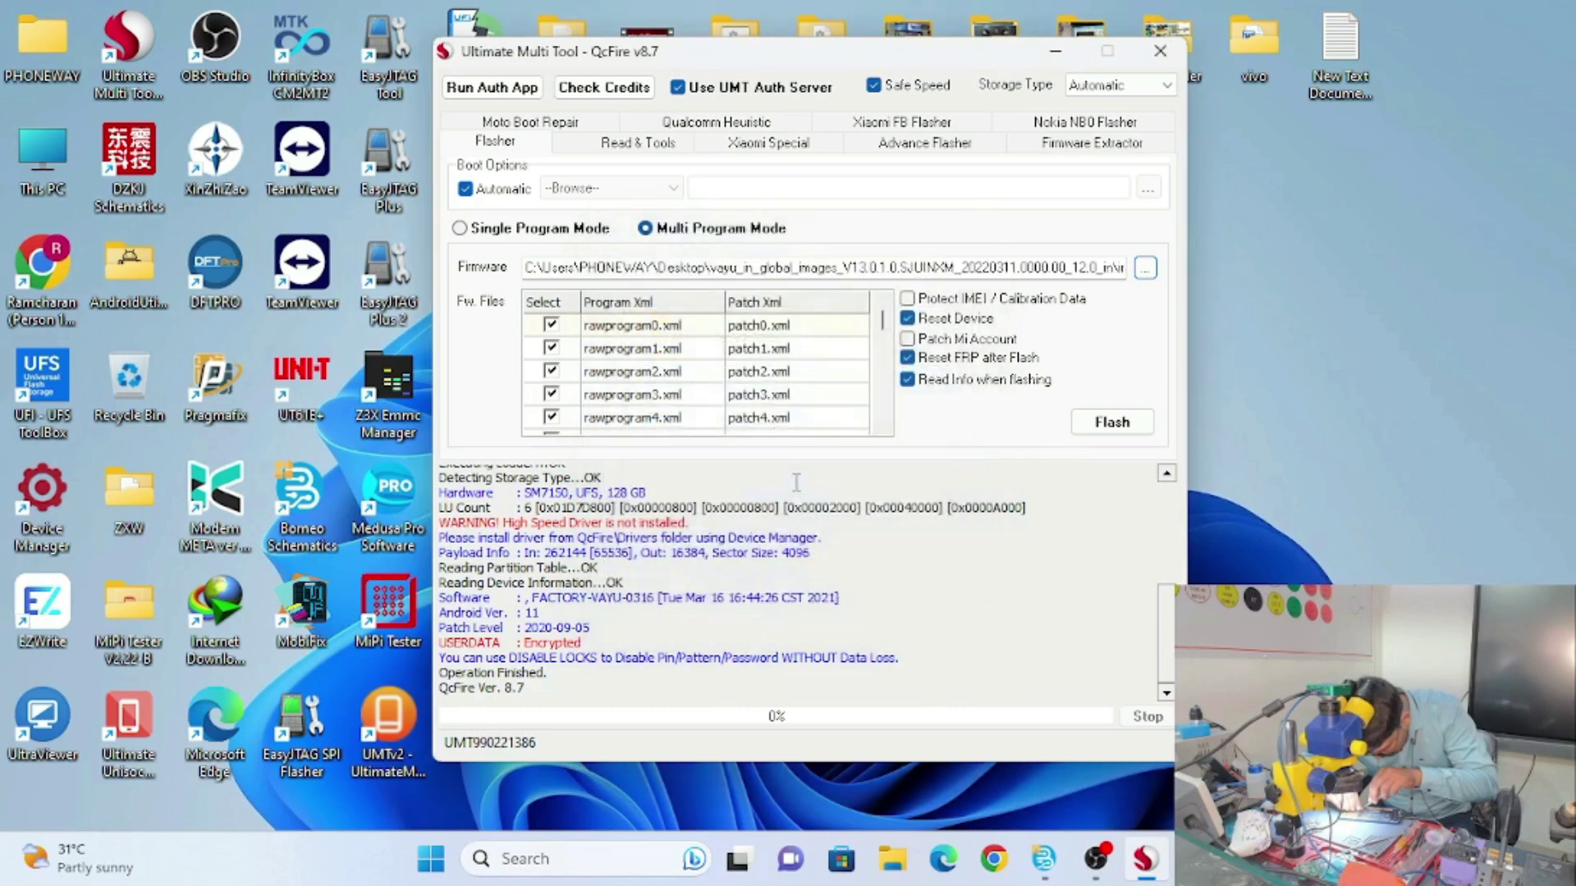
Enable Protect IMEI / Calibration Data and start flashing the vayu global firmware
left_click(948, 300)
left_click(1112, 423)
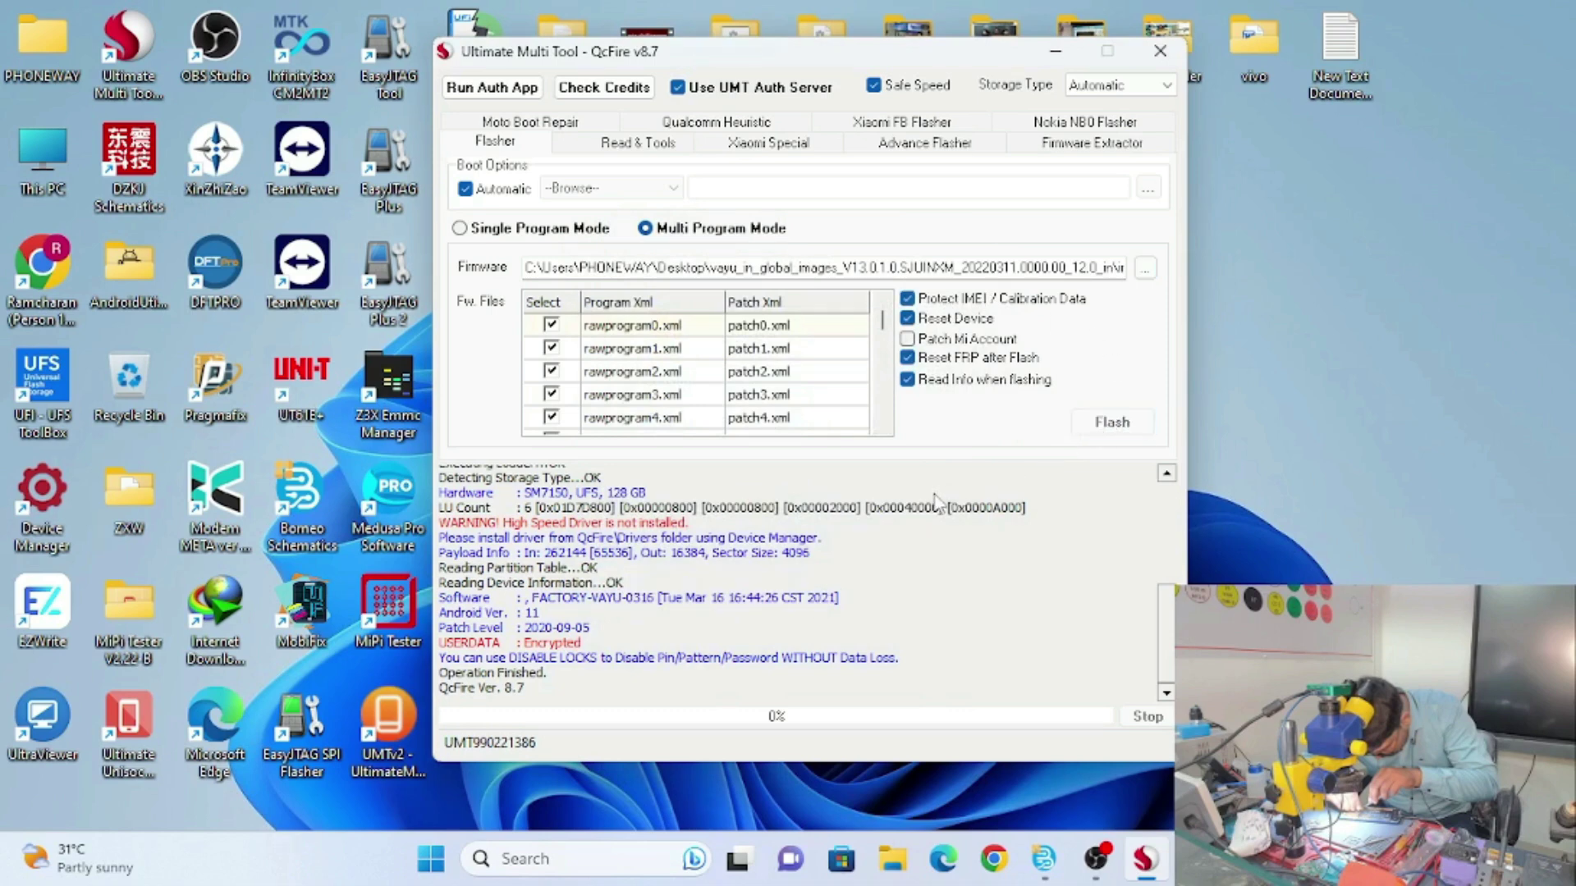